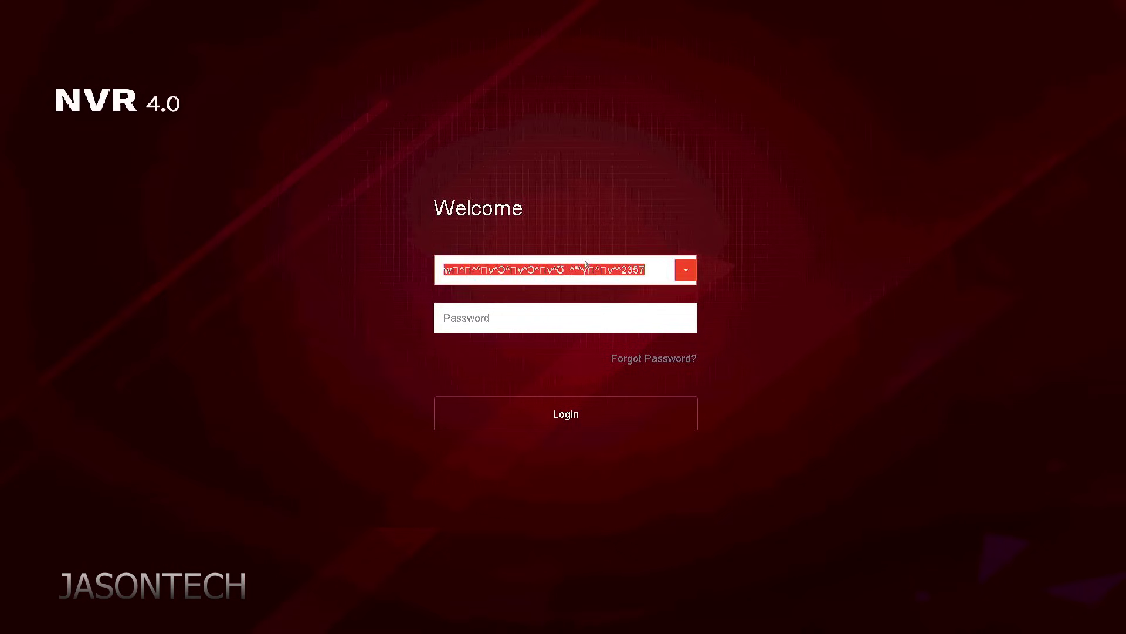
# - Drop down the NVR login's saved usernames and scroll through the garbled entries
pyautogui.click(687, 270)
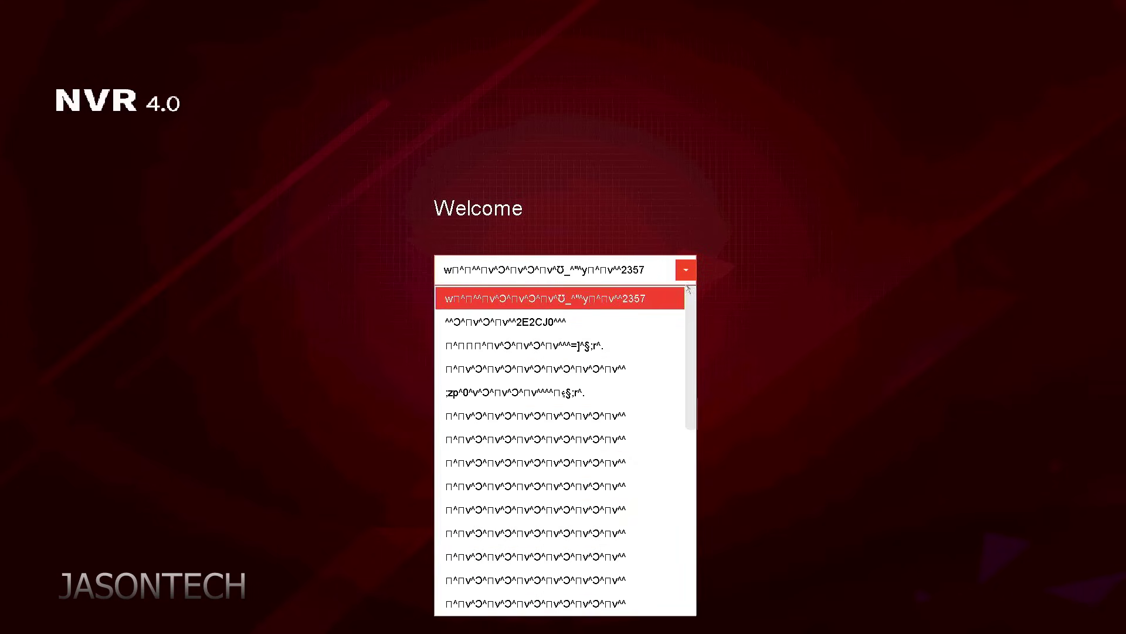
pyautogui.scroll(-2, 599, 416)
pyautogui.scroll(-4, 599, 415)
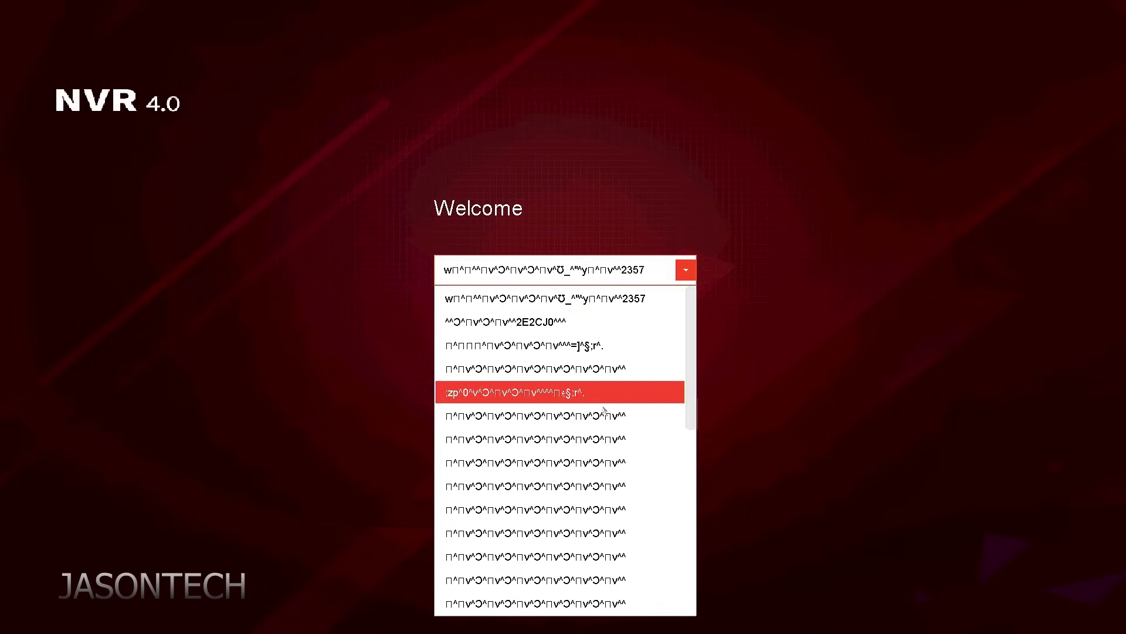
pyautogui.scroll(-3, 600, 415)
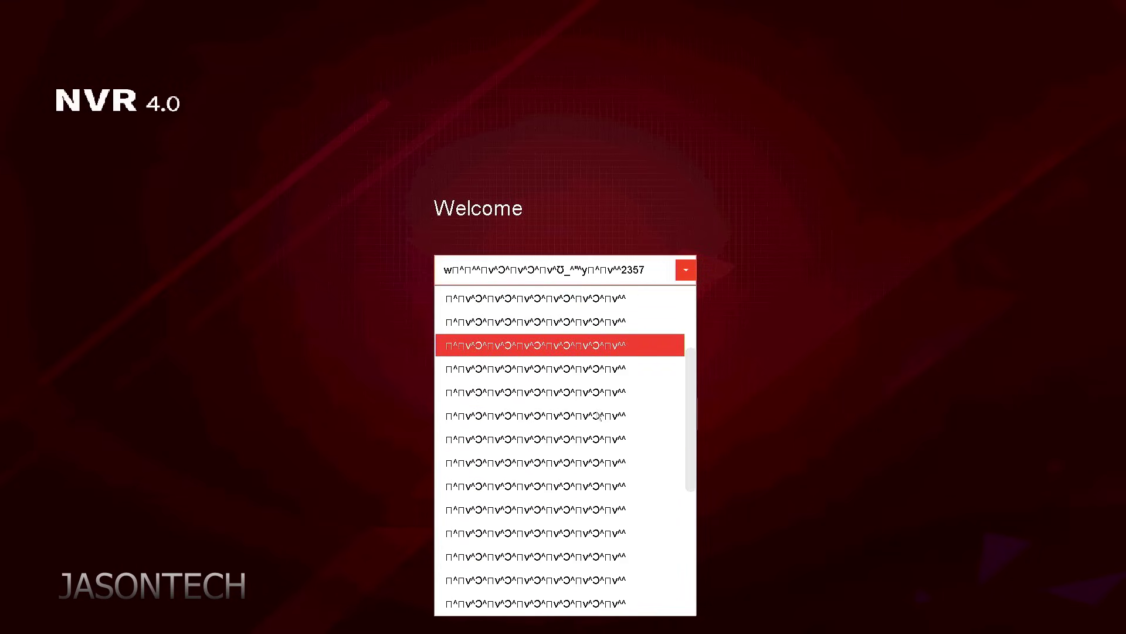
pyautogui.scroll(-3, 599, 415)
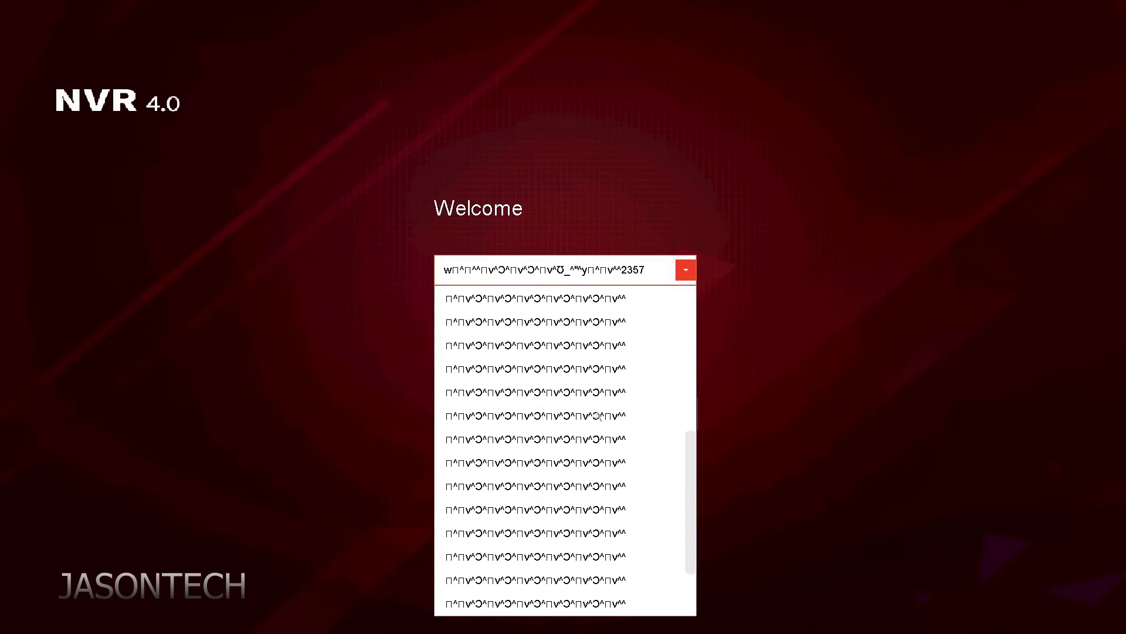
pyautogui.scroll(-3, 600, 415)
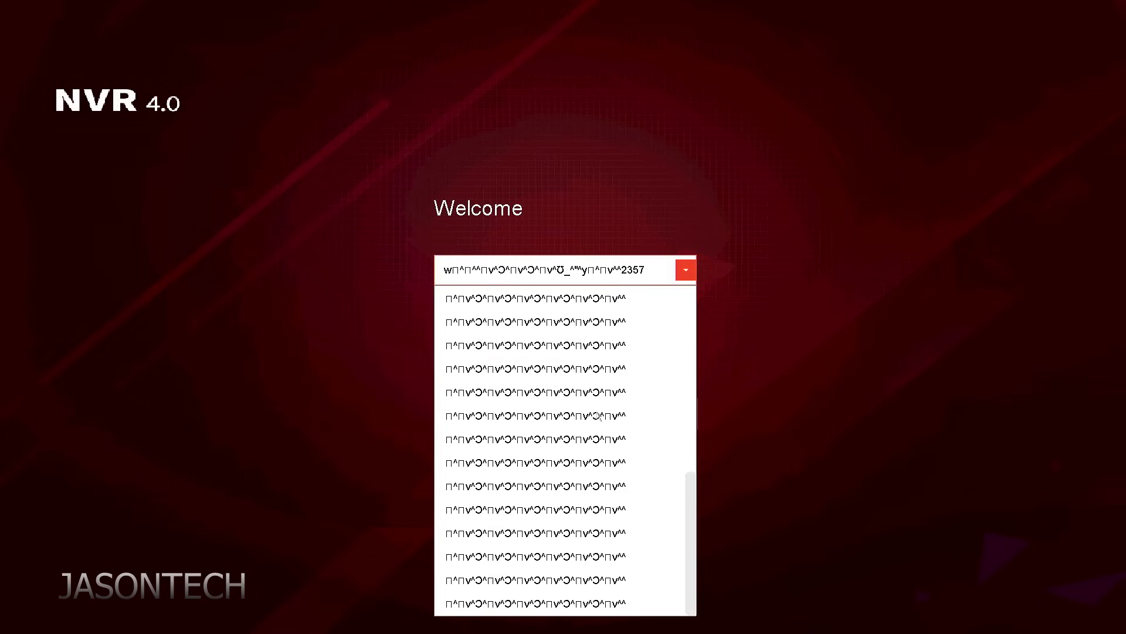
pyautogui.scroll(5, 589, 409)
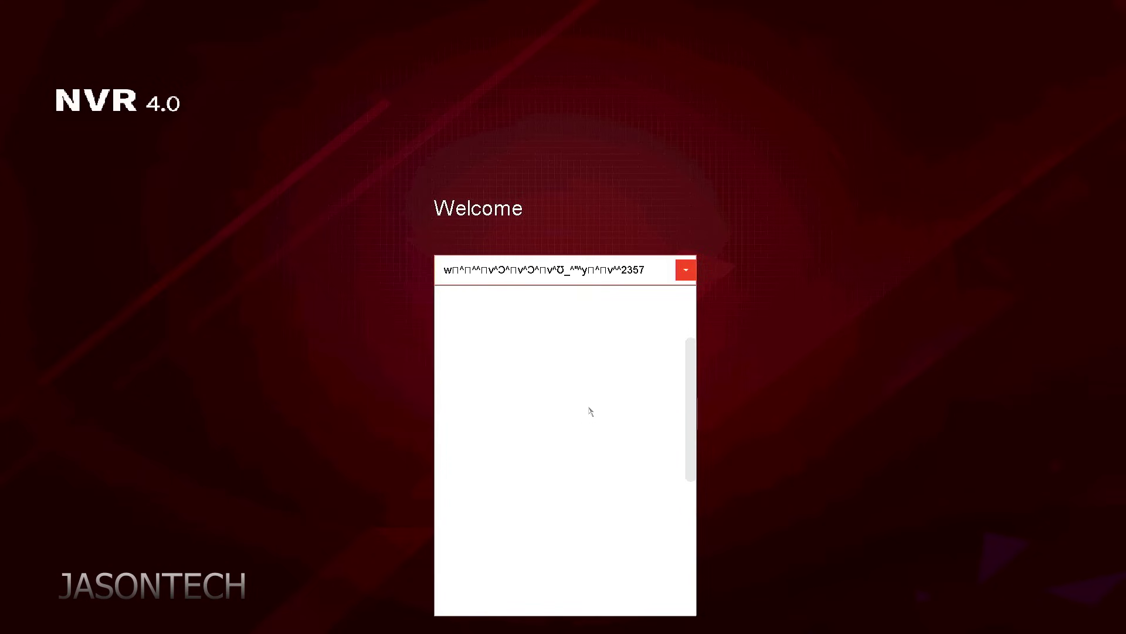
pyautogui.scroll(2, 589, 409)
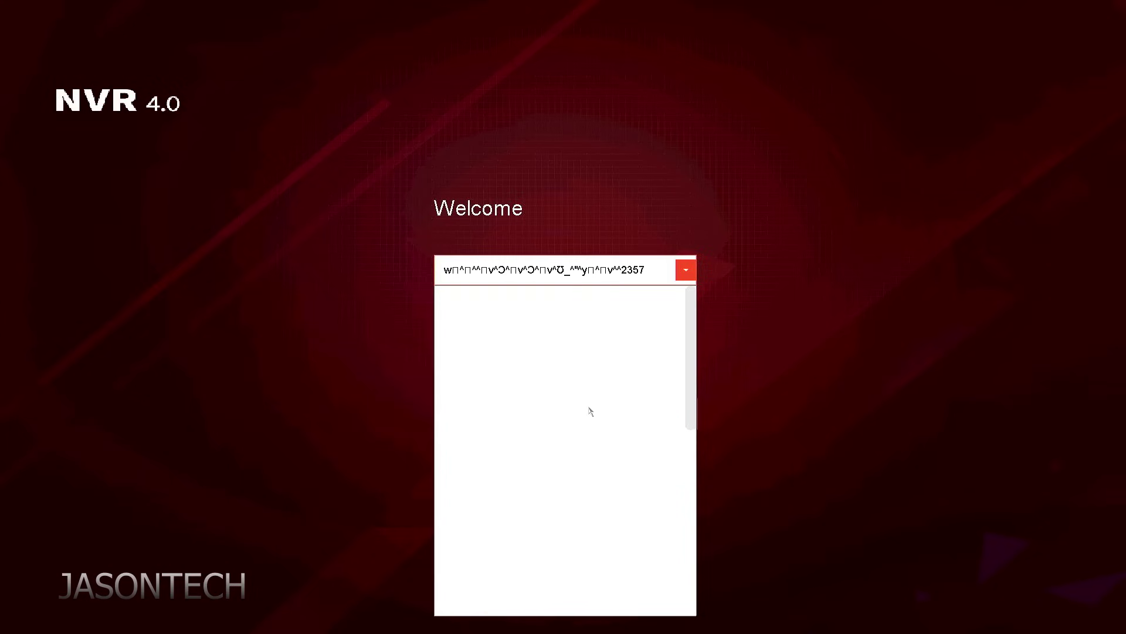
pyautogui.click(729, 158)
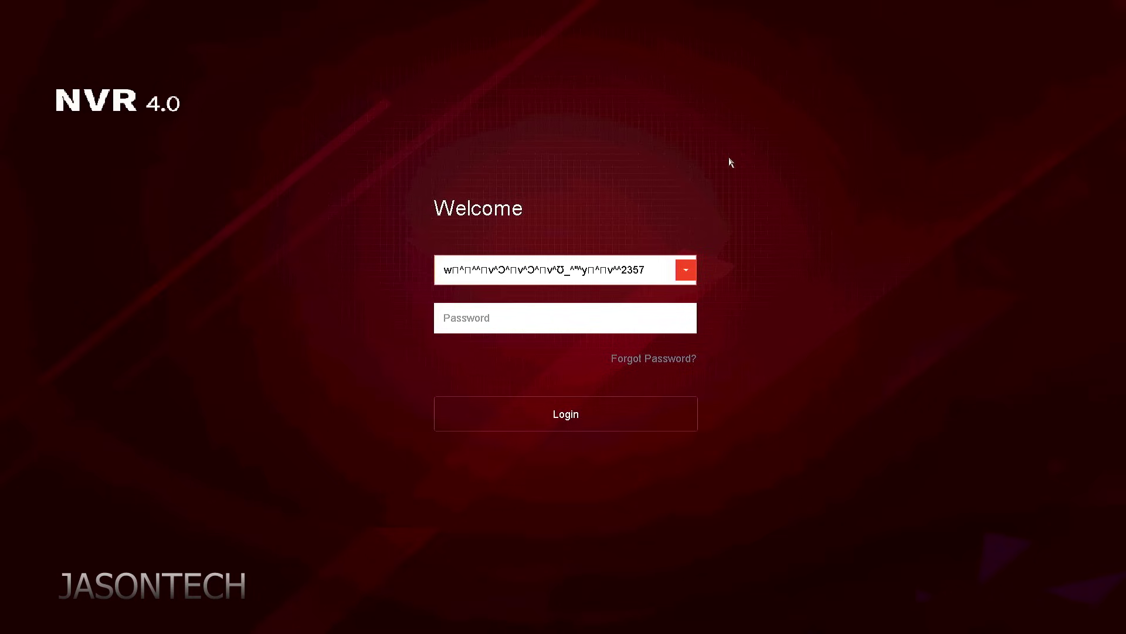
pyautogui.click(712, 170)
pyautogui.click(646, 268)
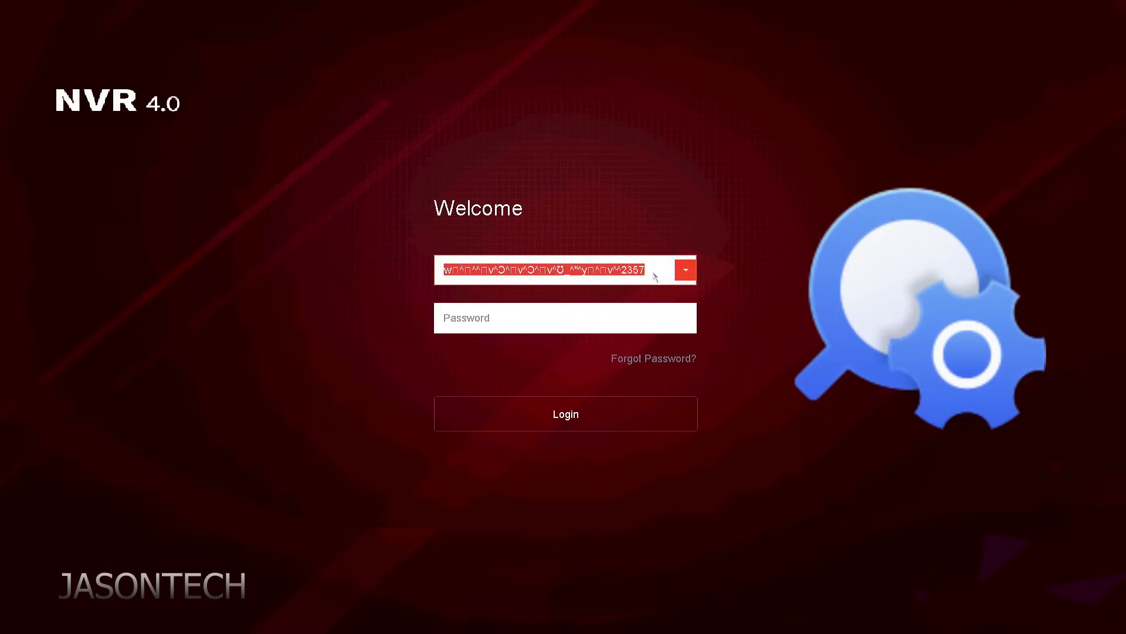
pyautogui.click(685, 274)
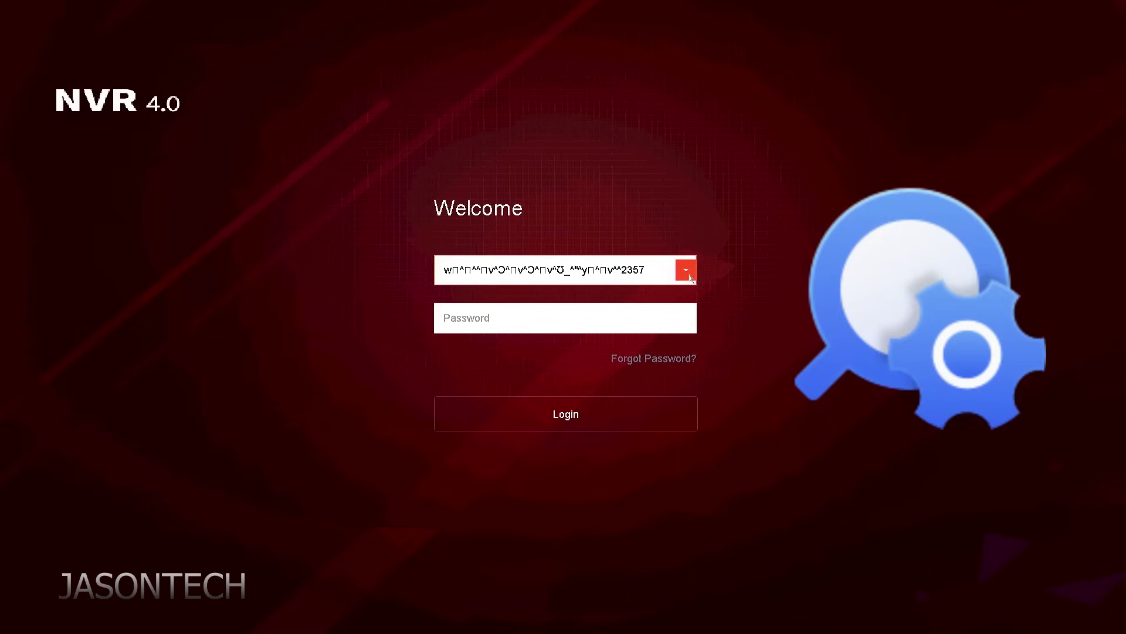
pyautogui.click(687, 273)
pyautogui.press('Down')
pyautogui.press('Down')
pyautogui.press('Down')
pyautogui.press('Down')
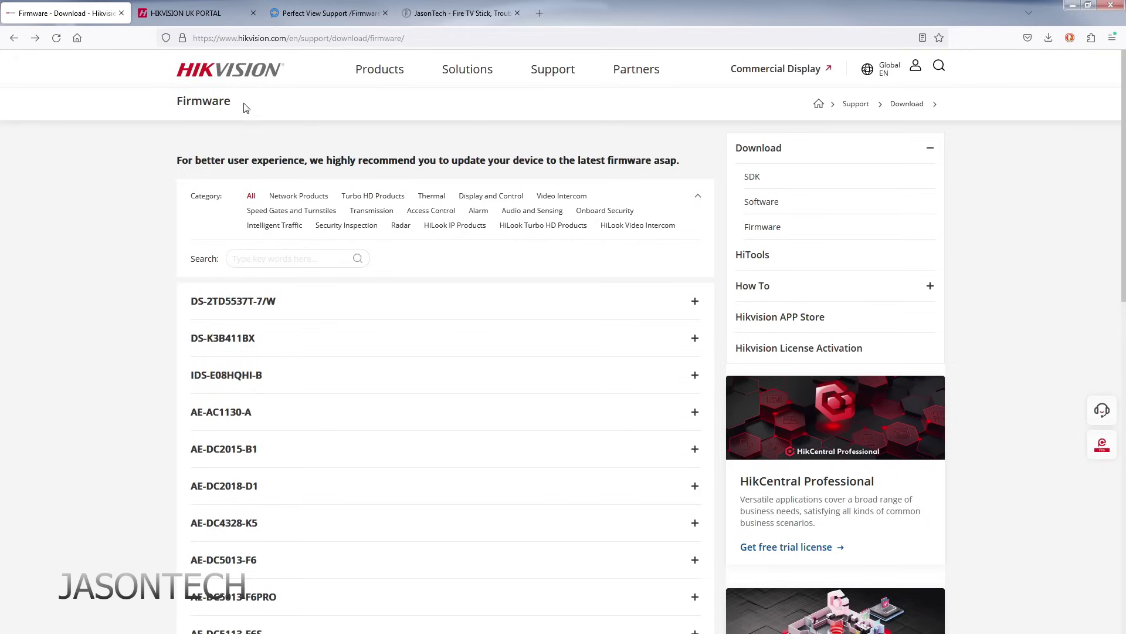
# - Glance at Hikvision's Products menu, then switch to the jasonchannel.com homepage and scroll it
pyautogui.click(380, 68)
pyautogui.click(159, 557)
pyautogui.click(444, 18)
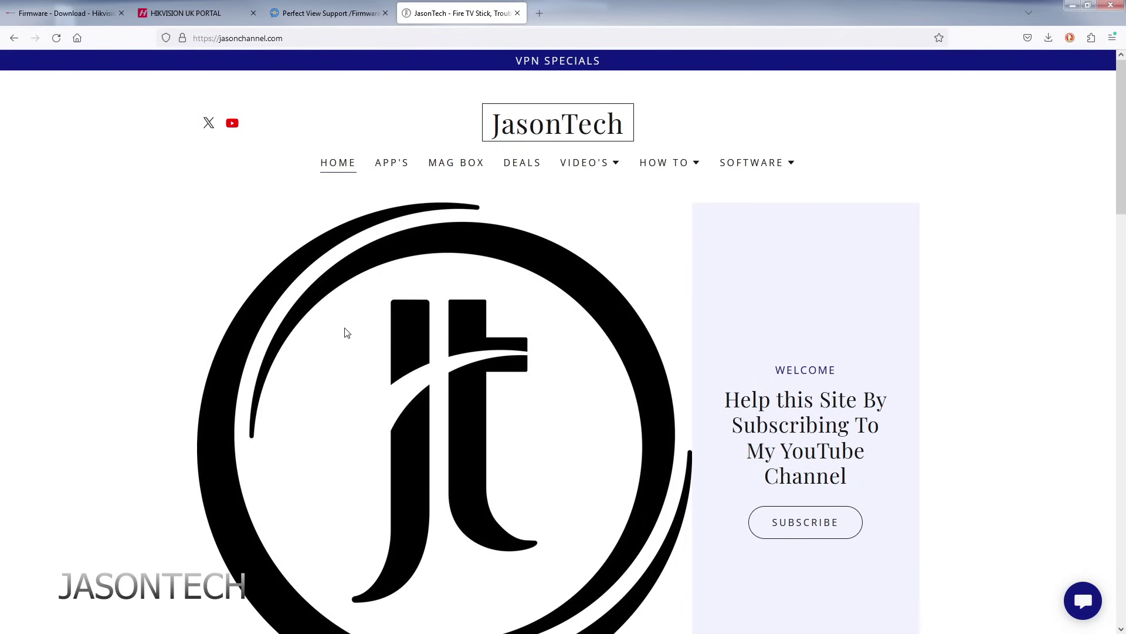
pyautogui.scroll(-15, 412, 380)
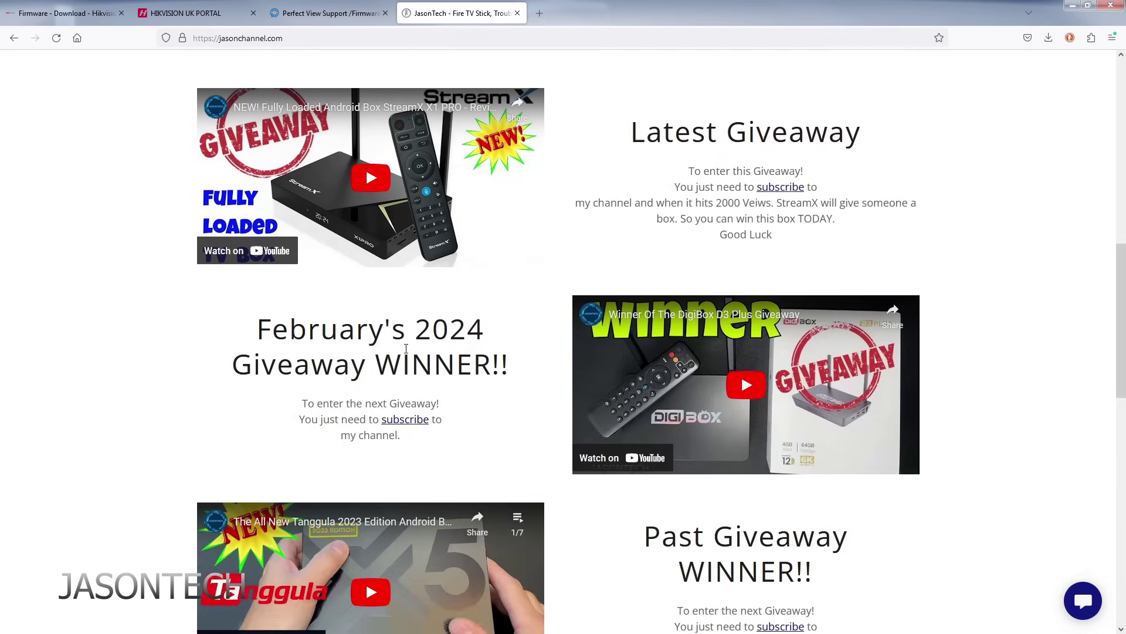
pyautogui.scroll(10, 496, 314)
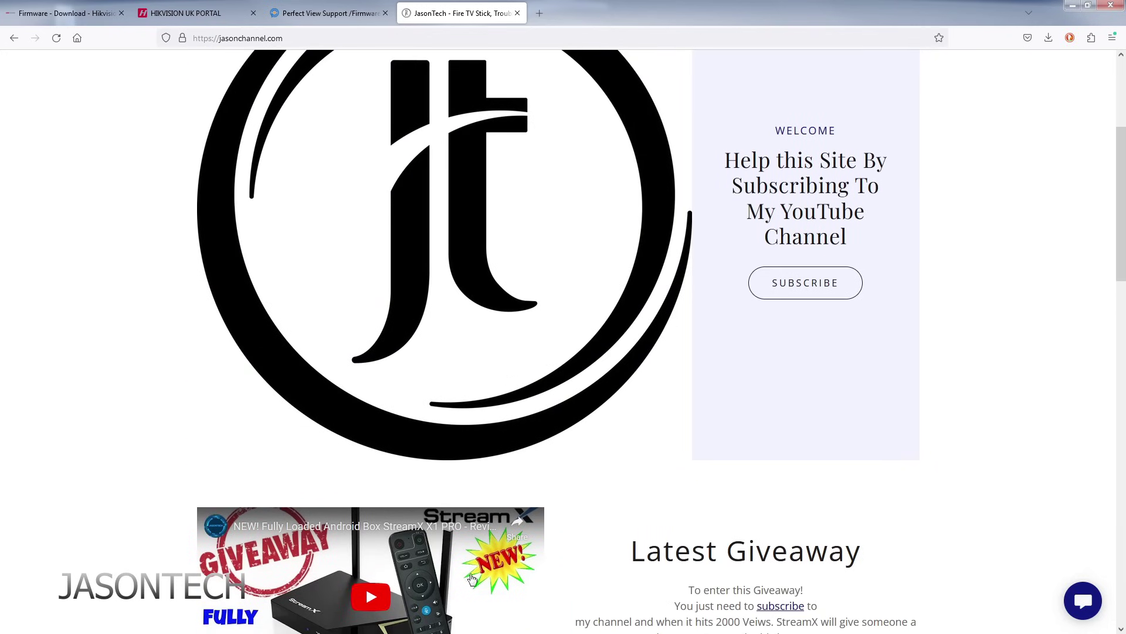
pyautogui.scroll(4, 610, 543)
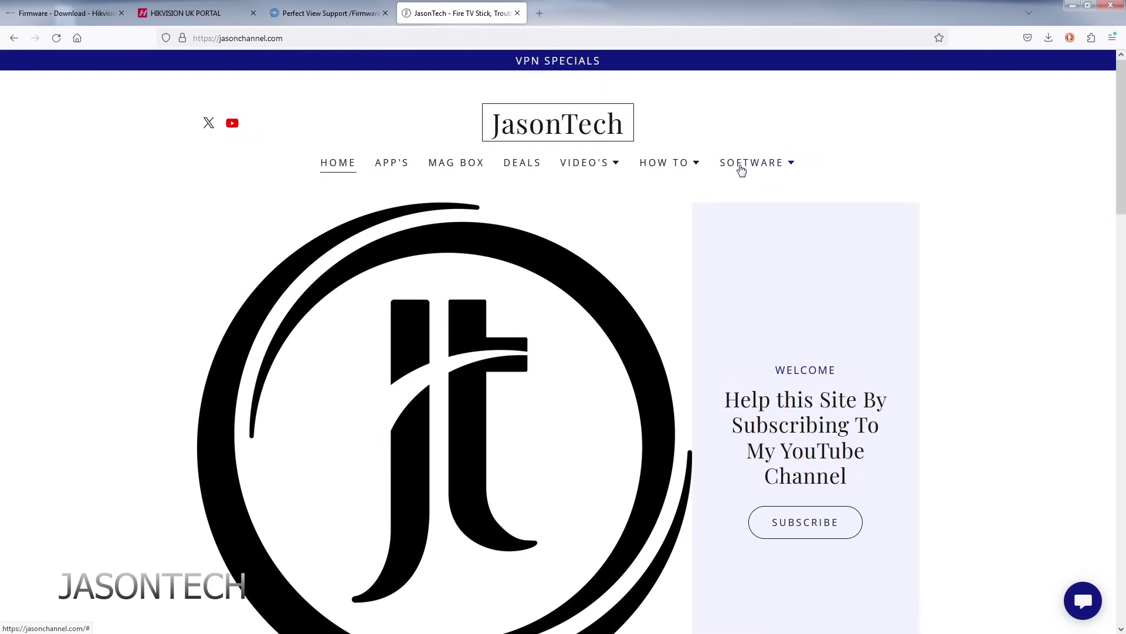
# - Open the Hikvision page from the jasonchannel.com SOFTWARE menu
pyautogui.click(762, 166)
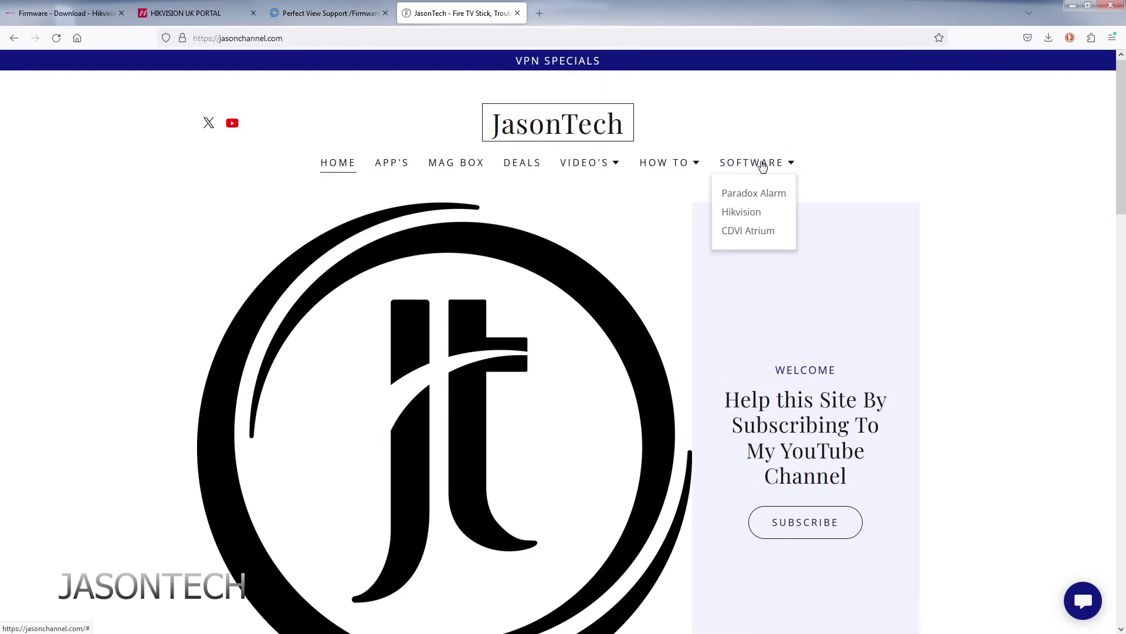
pyautogui.click(739, 215)
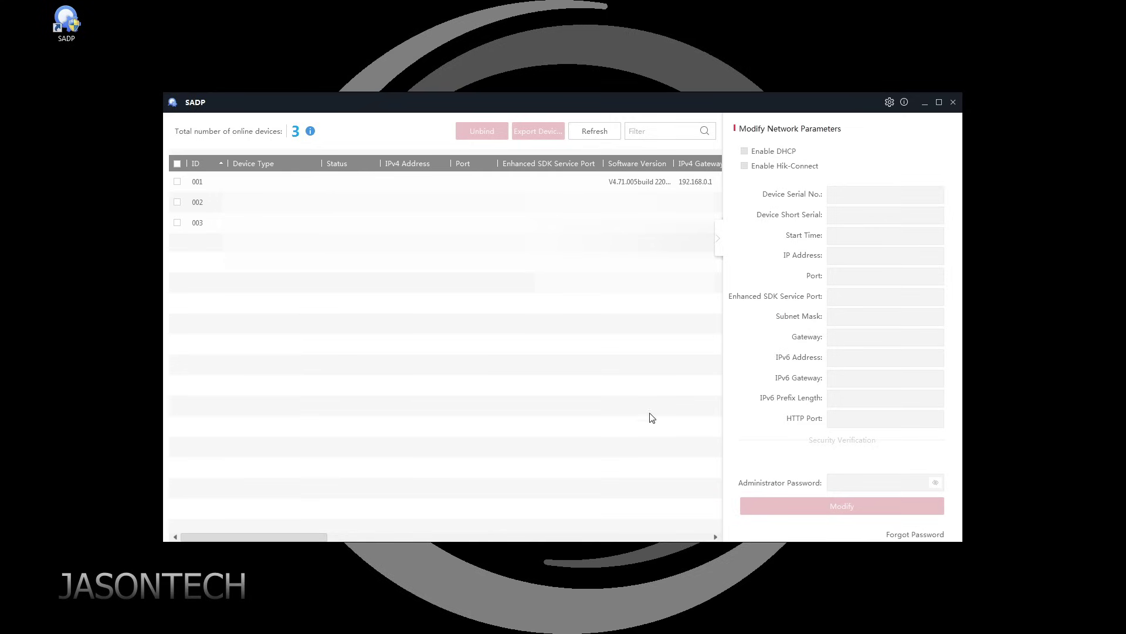
# - Select device 001 and widen the Software Version column to read V4.71.005build 220801
pyautogui.click(718, 239)
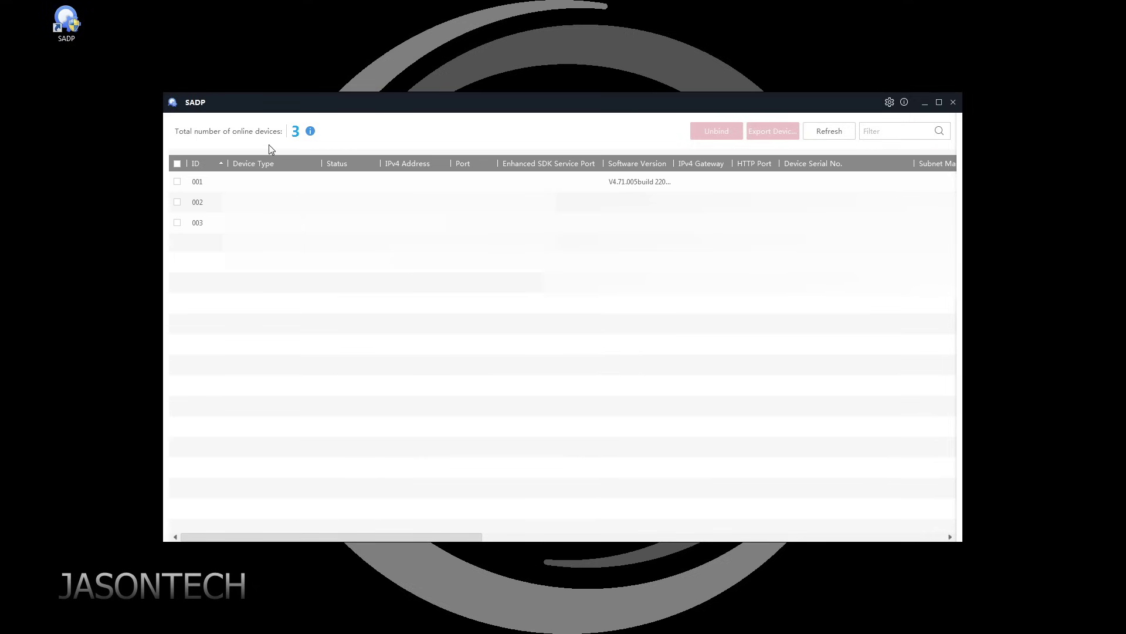
pyautogui.click(177, 181)
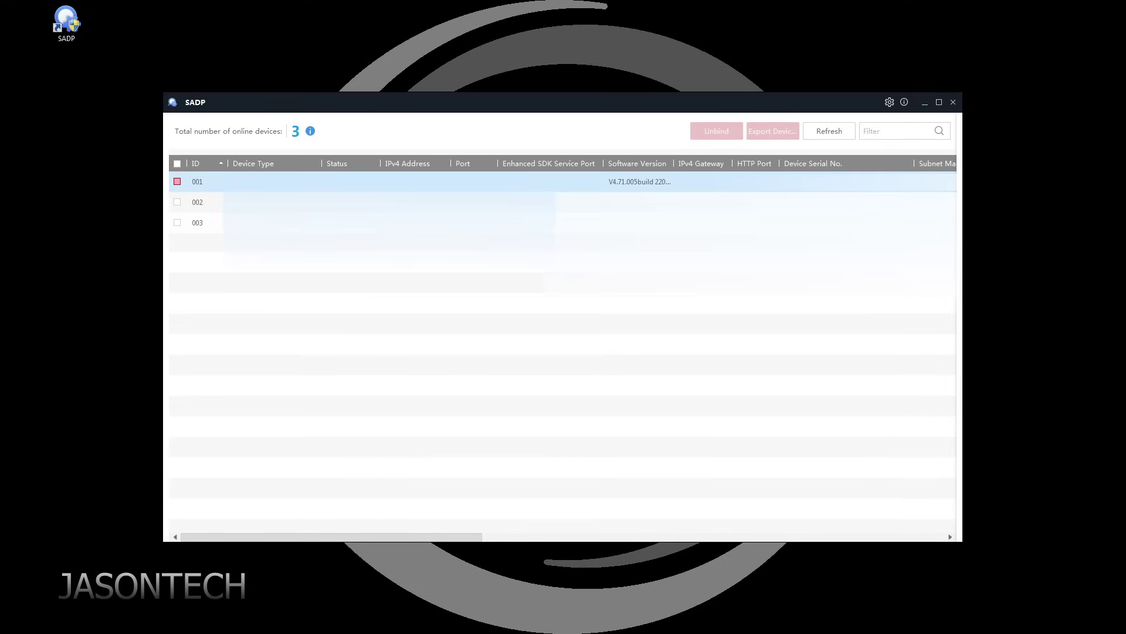
pyautogui.click(622, 165)
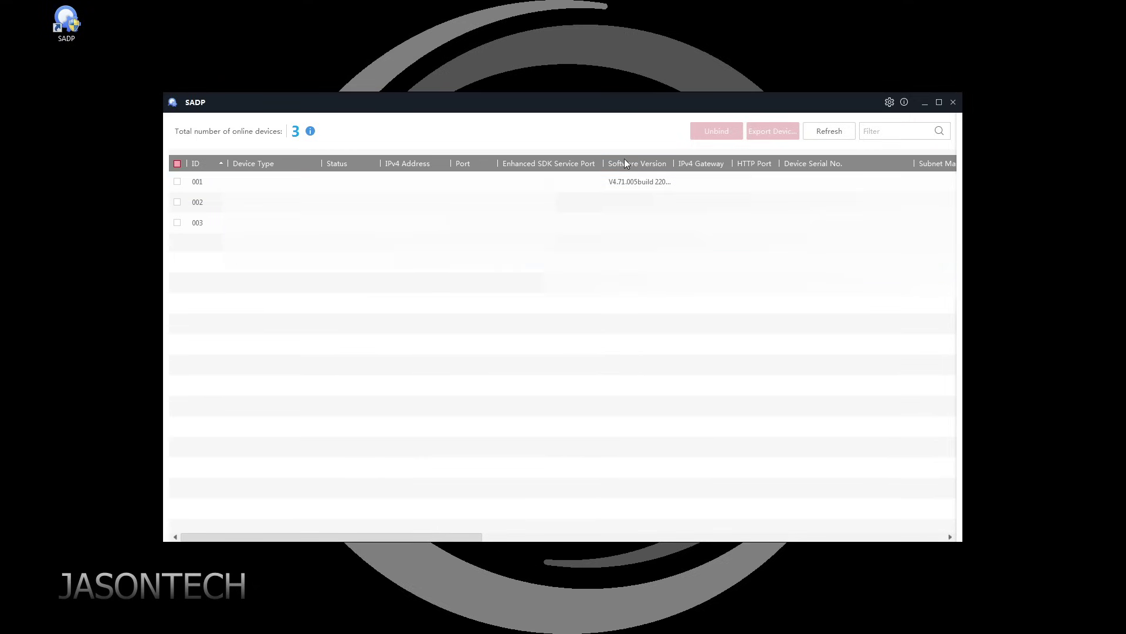
pyautogui.click(627, 182)
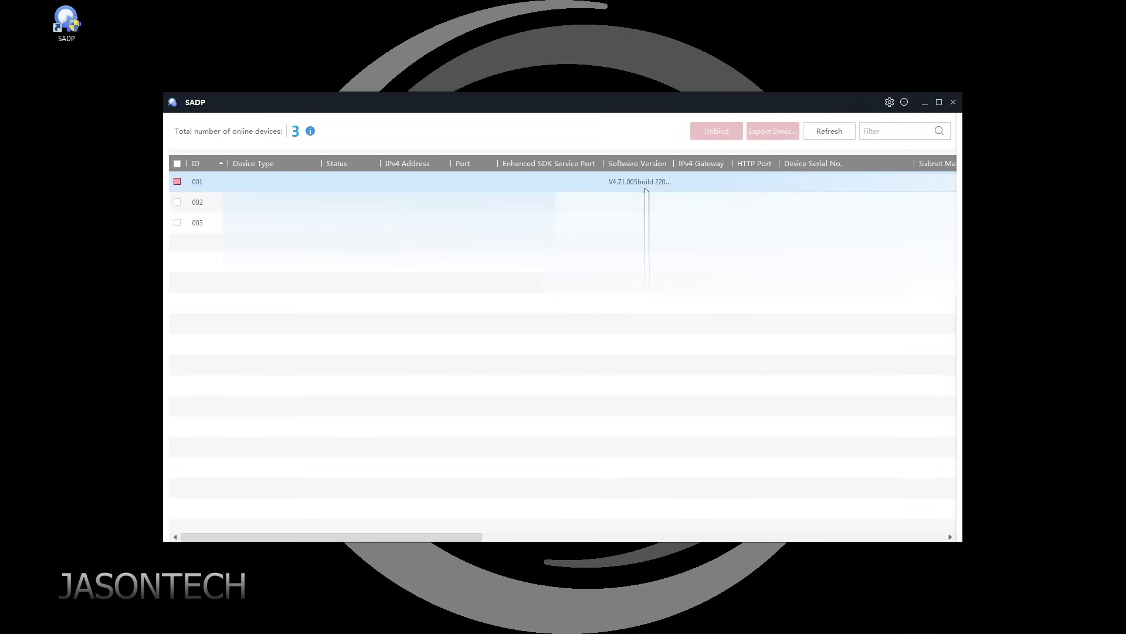
pyautogui.moveTo(673, 164); pyautogui.dragTo(702, 164)
pyautogui.click(671, 183)
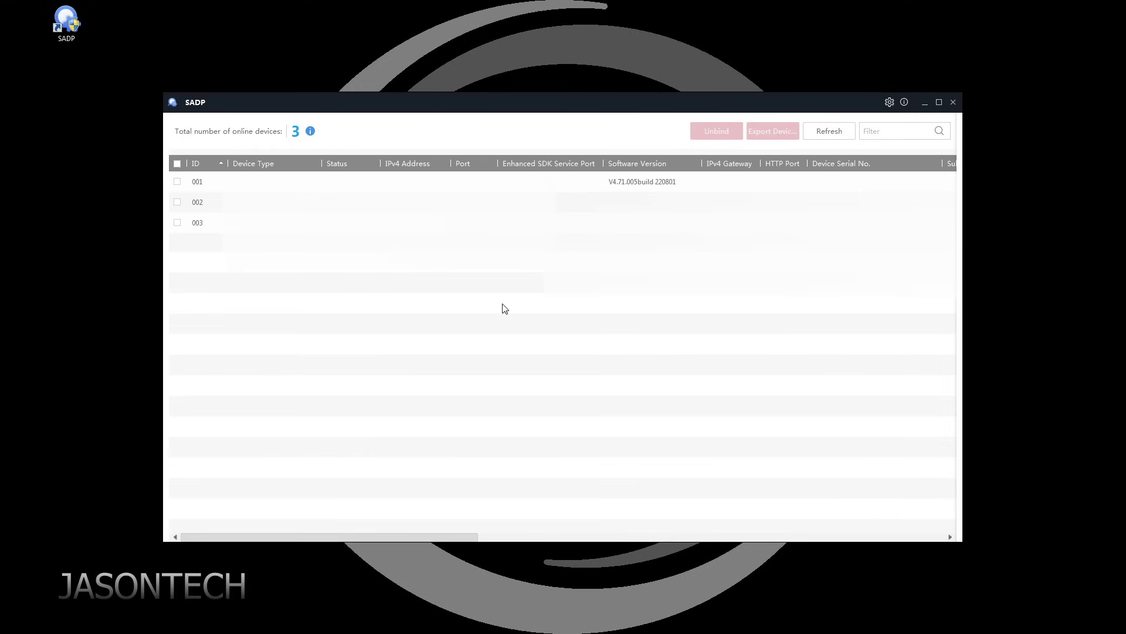
pyautogui.click(592, 181)
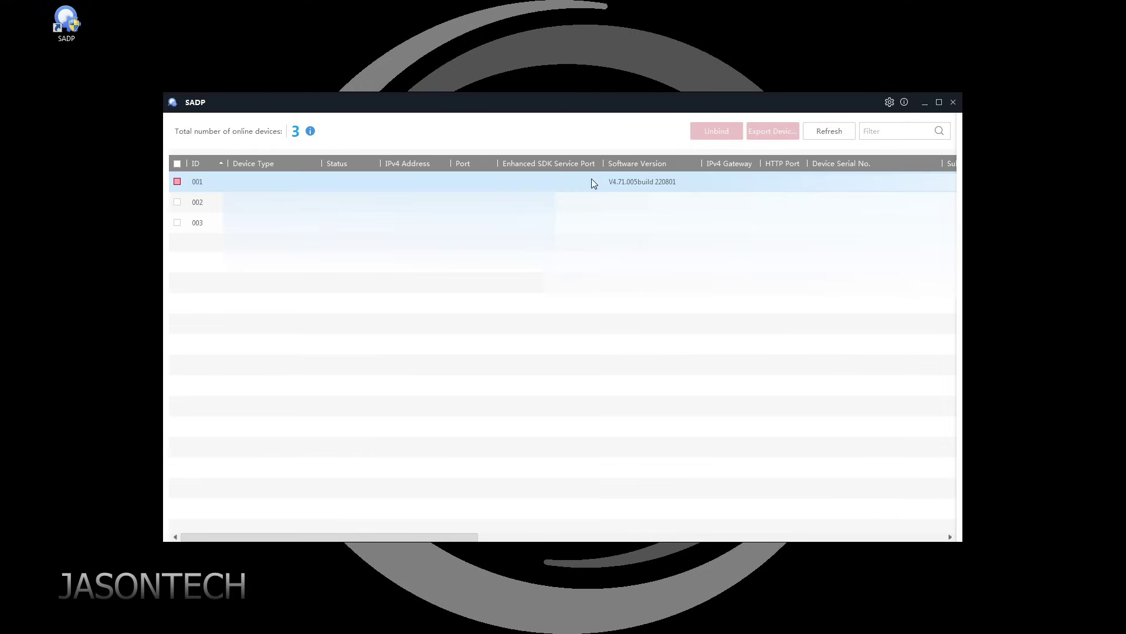
pyautogui.click(635, 182)
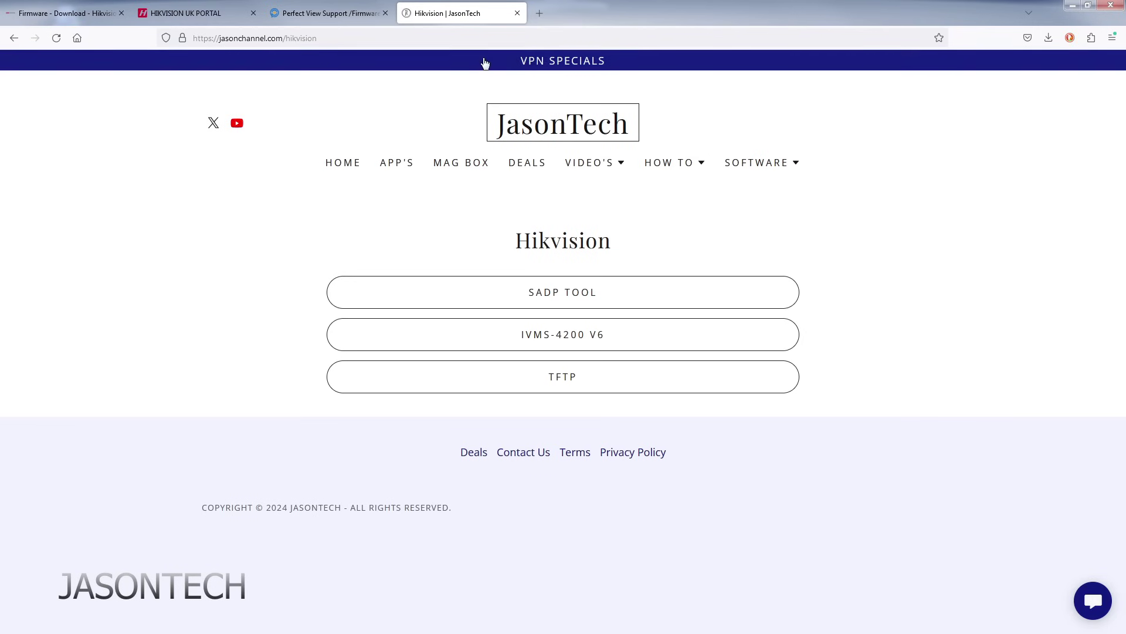
# - Expand the DS-2TD5537T-7/W firmware entry, then move to the Hikvision UK portal tab
pyautogui.click(88, 13)
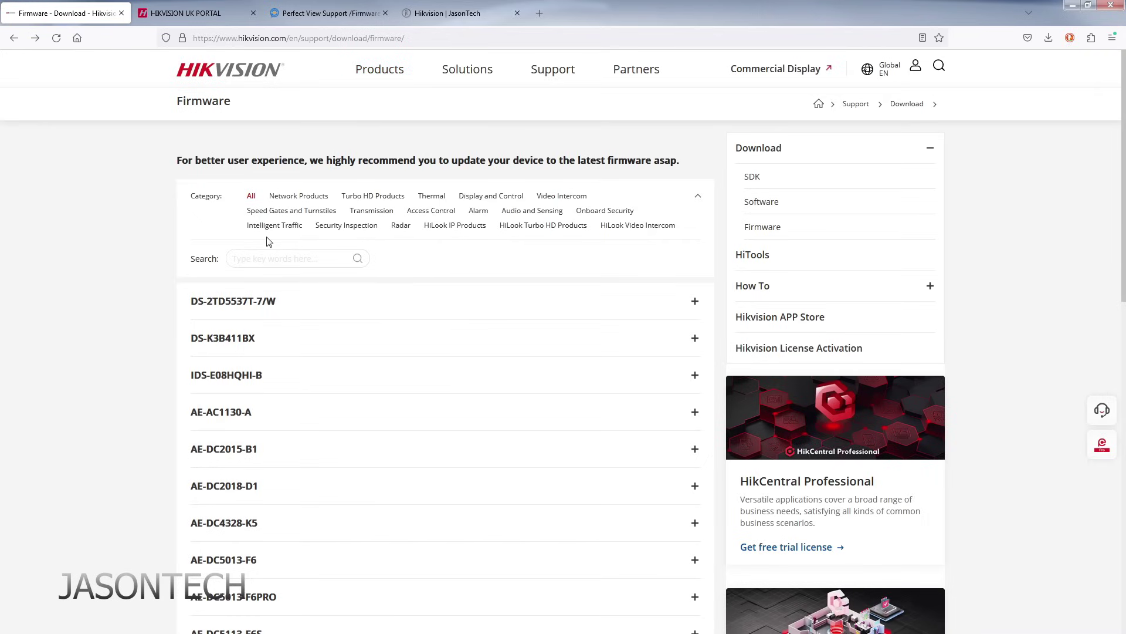
pyautogui.click(252, 258)
pyautogui.click(695, 301)
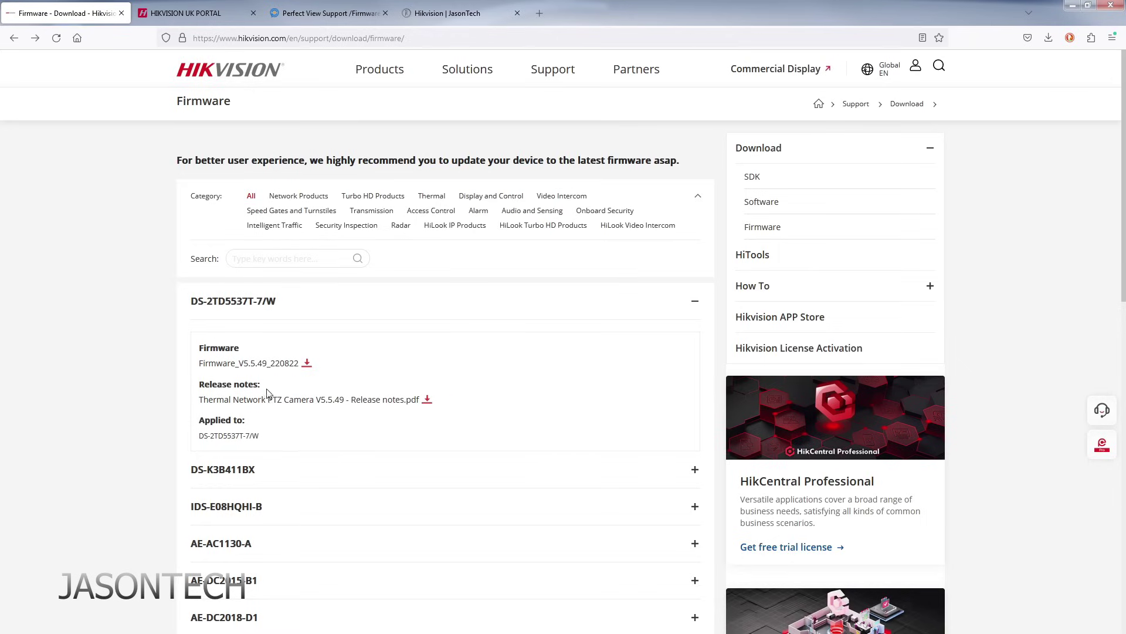
pyautogui.click(189, 14)
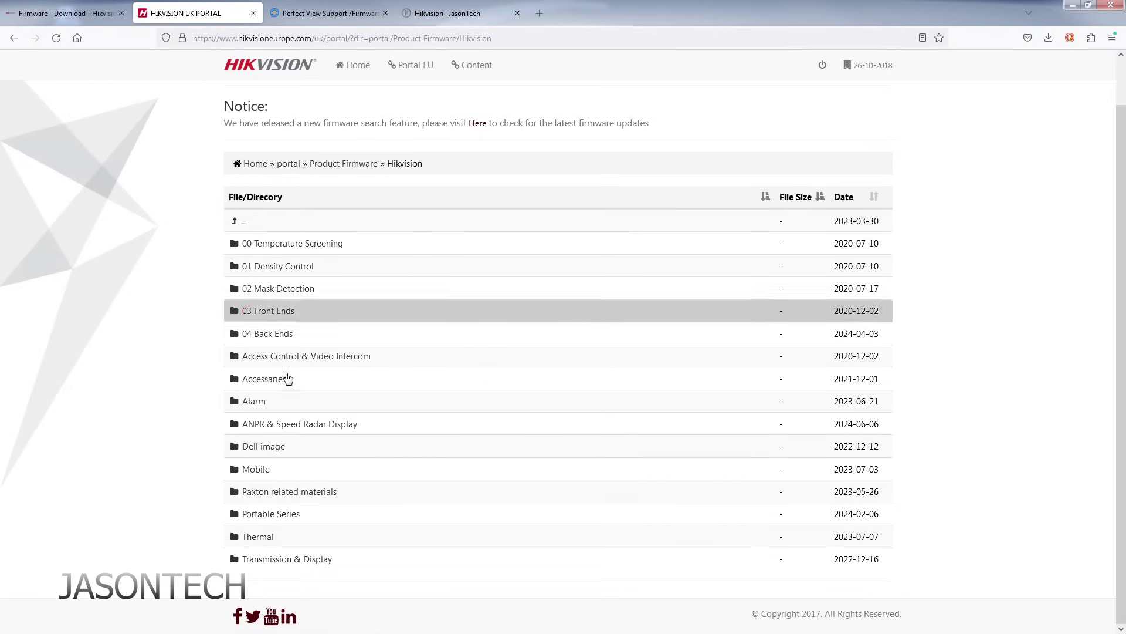
# - Browse the portal's 04 Back Ends > NVR folder, then move to the Perfect View Support tab
pyautogui.click(269, 335)
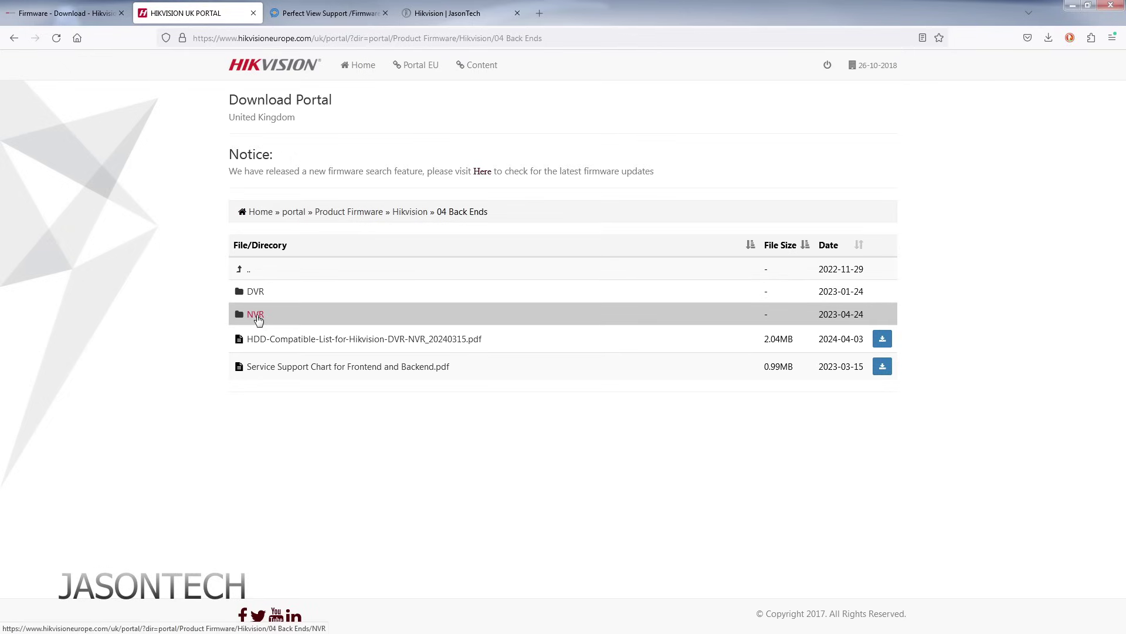
pyautogui.click(257, 317)
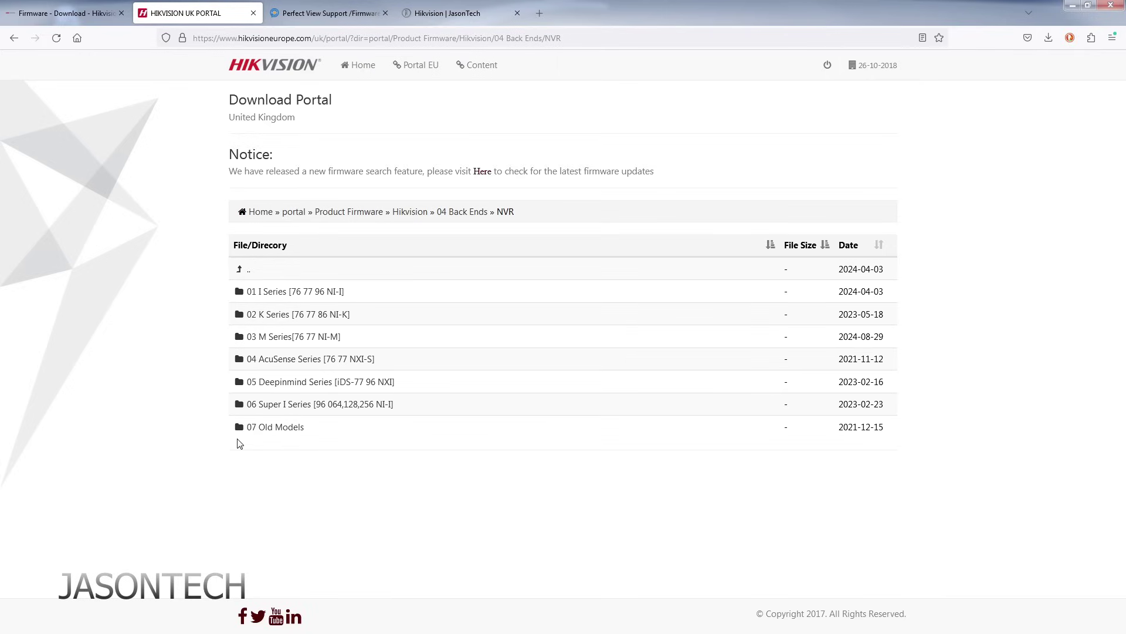
pyautogui.click(304, 16)
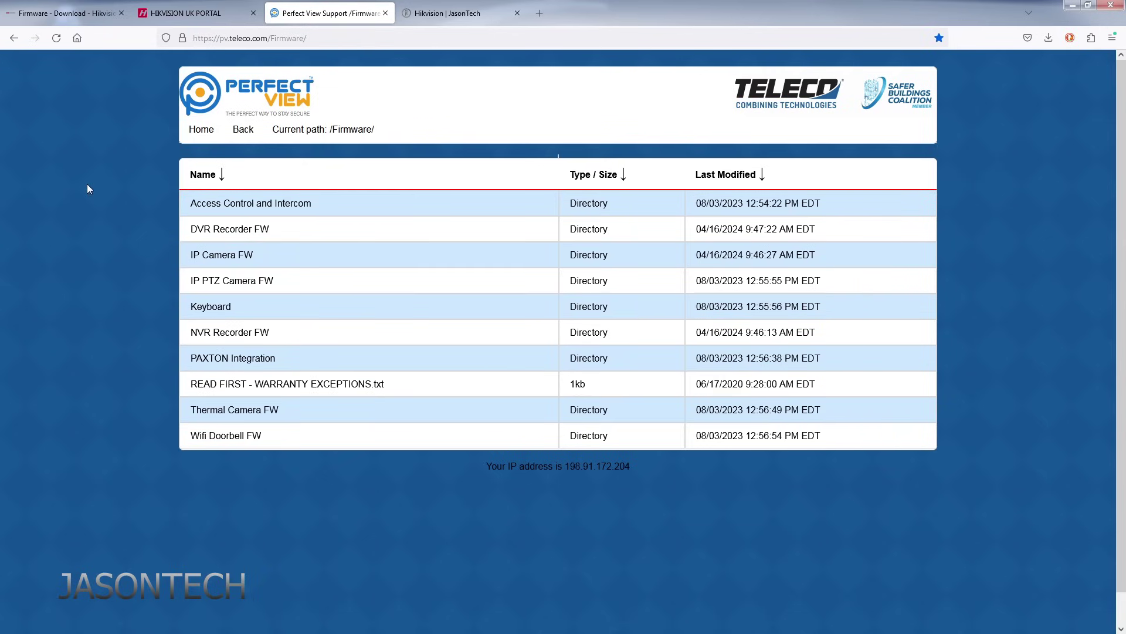
# - Open the NVR Recorder FW folder on the Perfect View support site
pyautogui.tripleClick(232, 280)
pyautogui.tripleClick(202, 230)
pyautogui.tripleClick(202, 235)
pyautogui.click(264, 236)
pyautogui.tripleClick(241, 335)
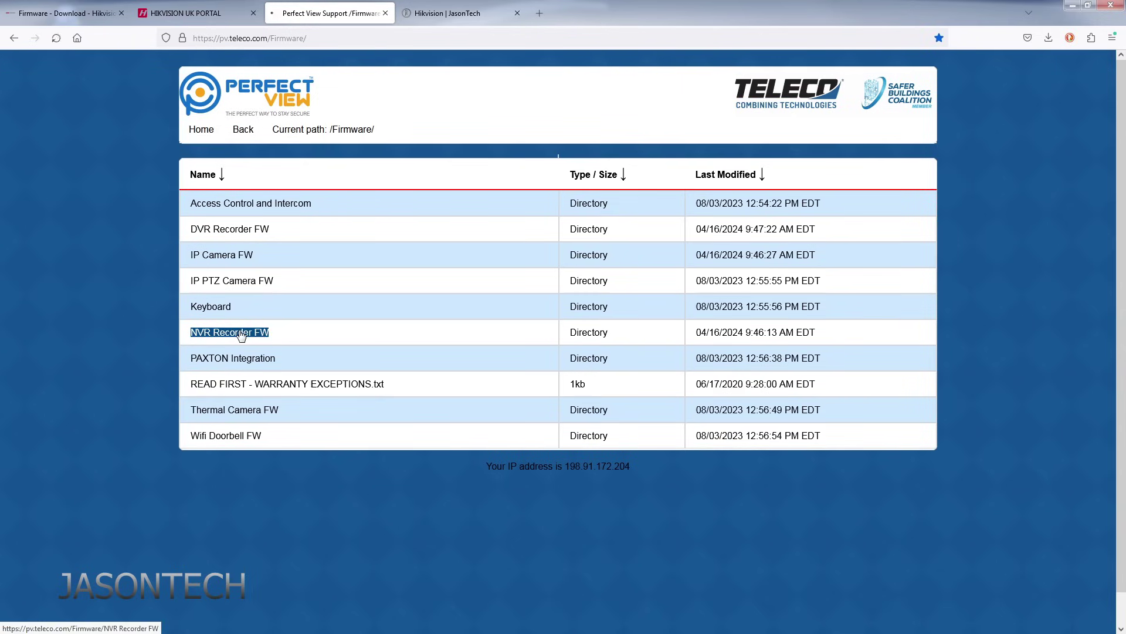
pyautogui.click(240, 333)
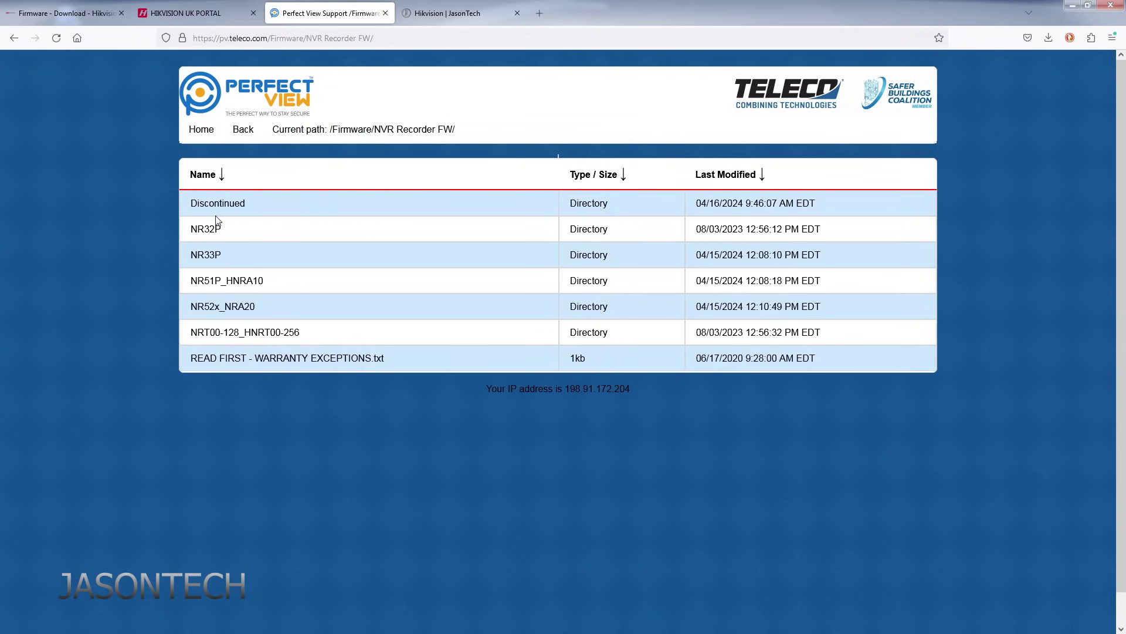
# - Navigate into the Discontinued > NR30P > Older firmware folders
pyautogui.doubleClick(206, 227)
pyautogui.click(206, 229)
pyautogui.doubleClick(202, 225)
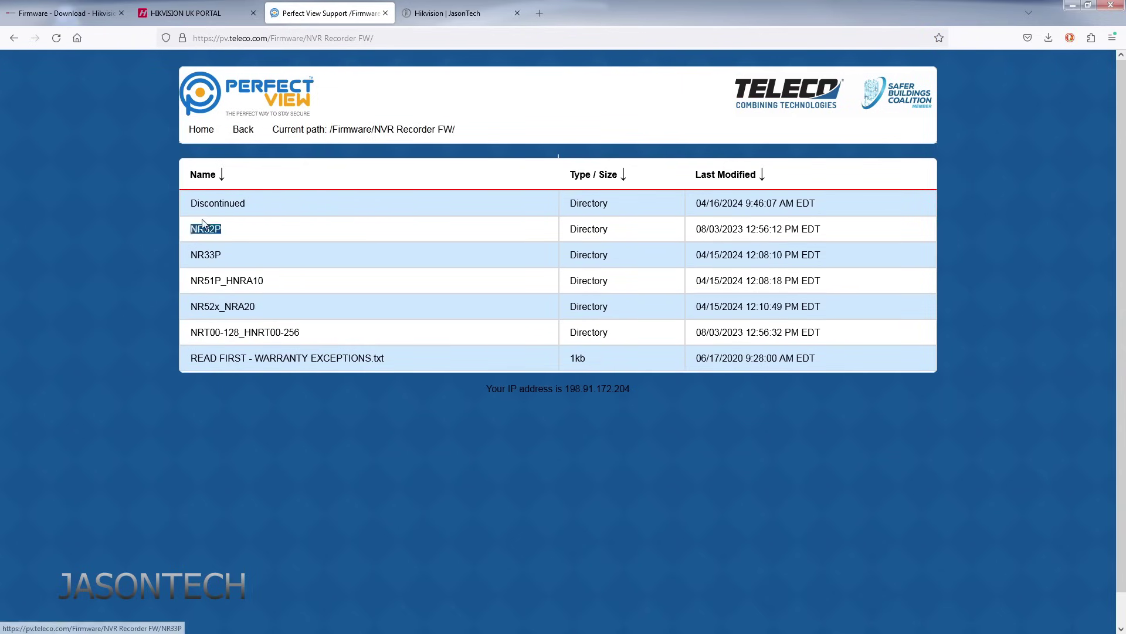
pyautogui.doubleClick(219, 204)
pyautogui.click(231, 205)
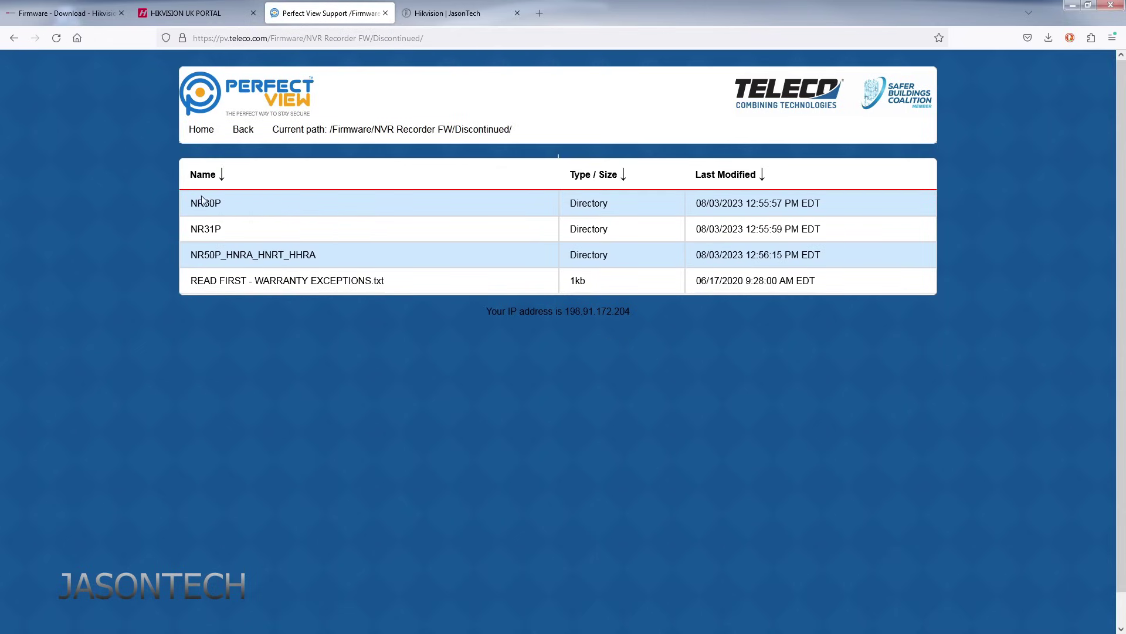
pyautogui.doubleClick(206, 203)
pyautogui.click(208, 205)
pyautogui.doubleClick(205, 229)
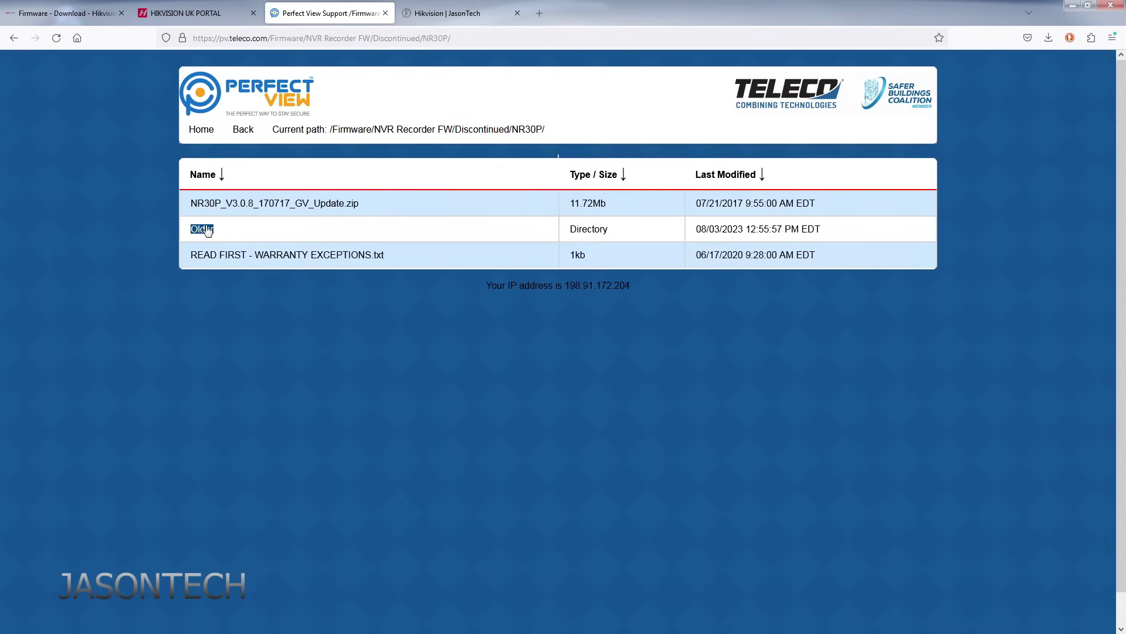
pyautogui.doubleClick(225, 206)
pyautogui.click(332, 223)
pyautogui.doubleClick(197, 230)
pyautogui.click(197, 230)
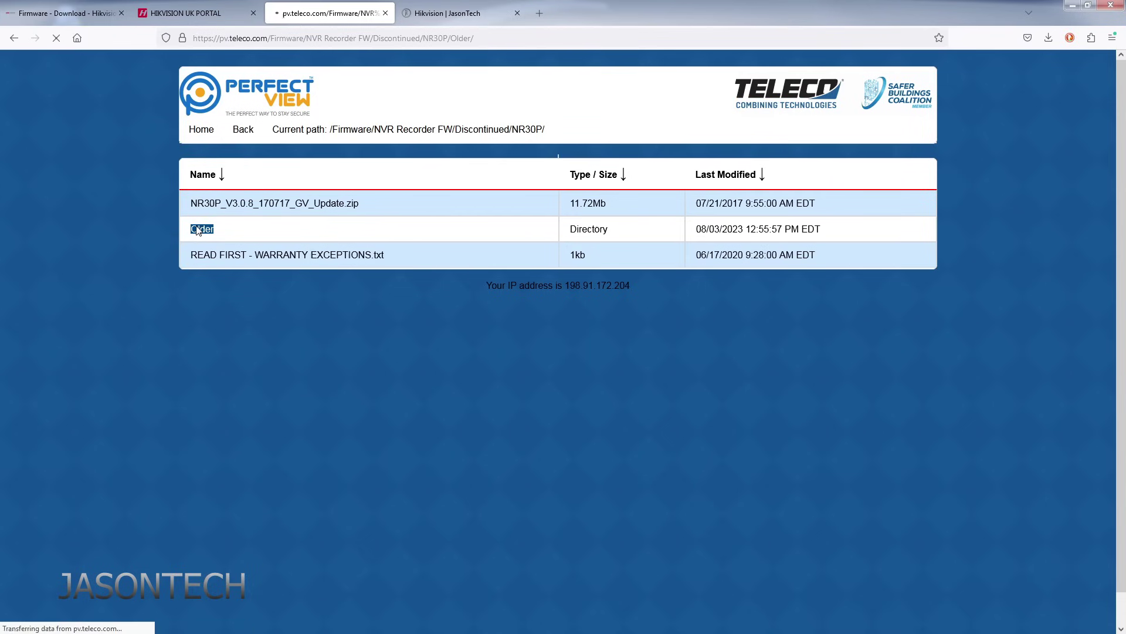
# - Highlight the HNR30P zip filenames, including the 150209 and 140913 (NEED FIRST) versions
pyautogui.tripleClick(254, 262)
pyautogui.click(255, 265)
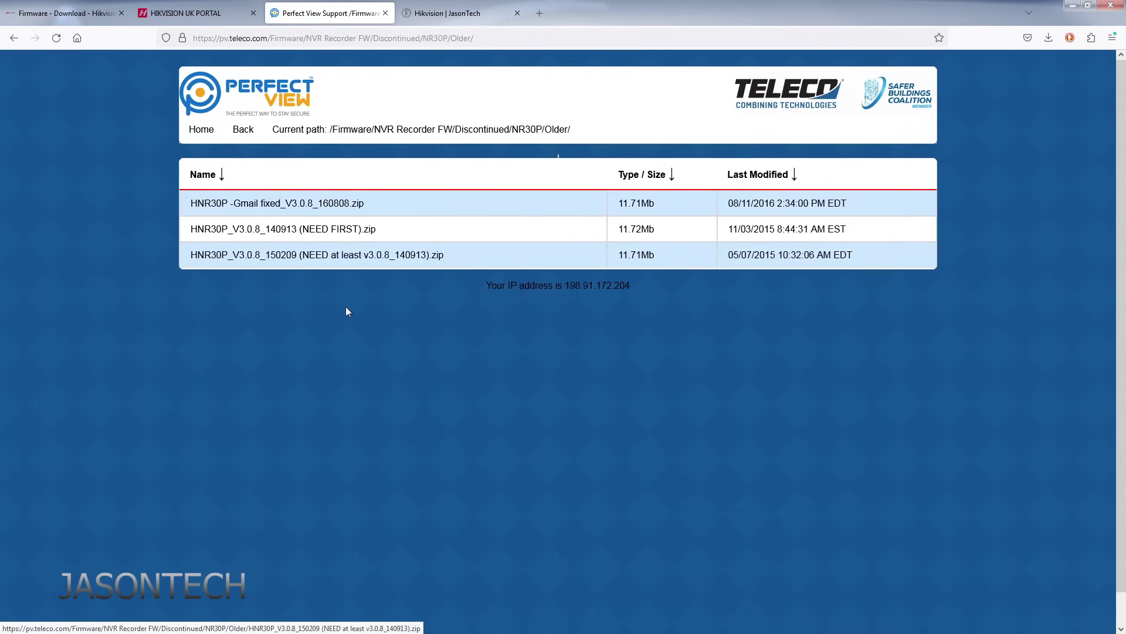
pyautogui.tripleClick(325, 262)
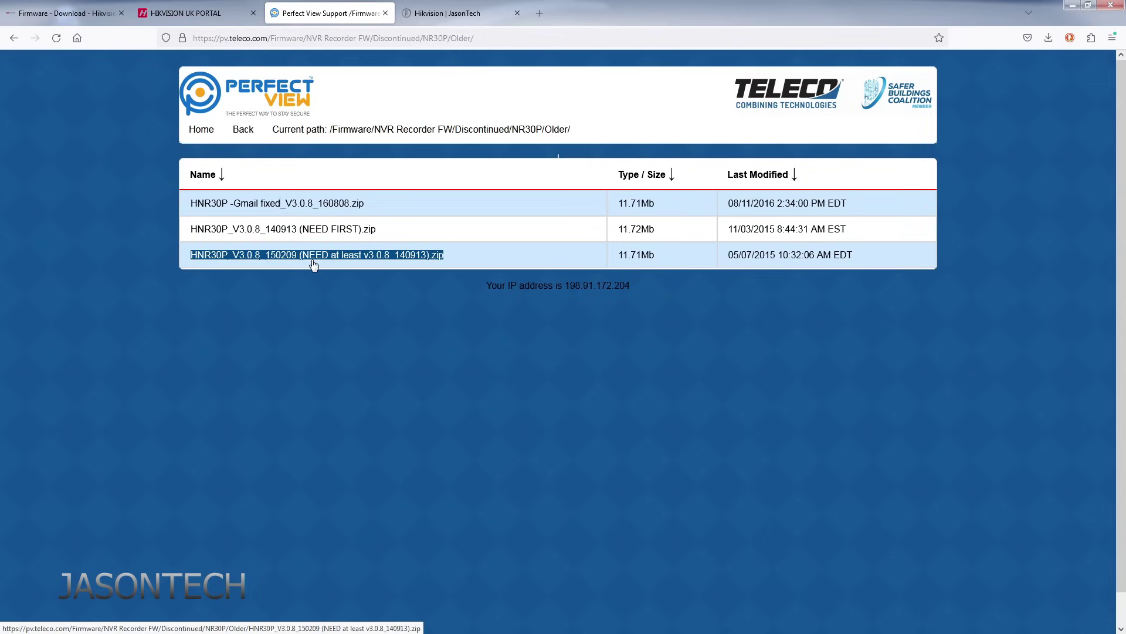
pyautogui.click(317, 265)
pyautogui.tripleClick(372, 263)
pyautogui.click(411, 262)
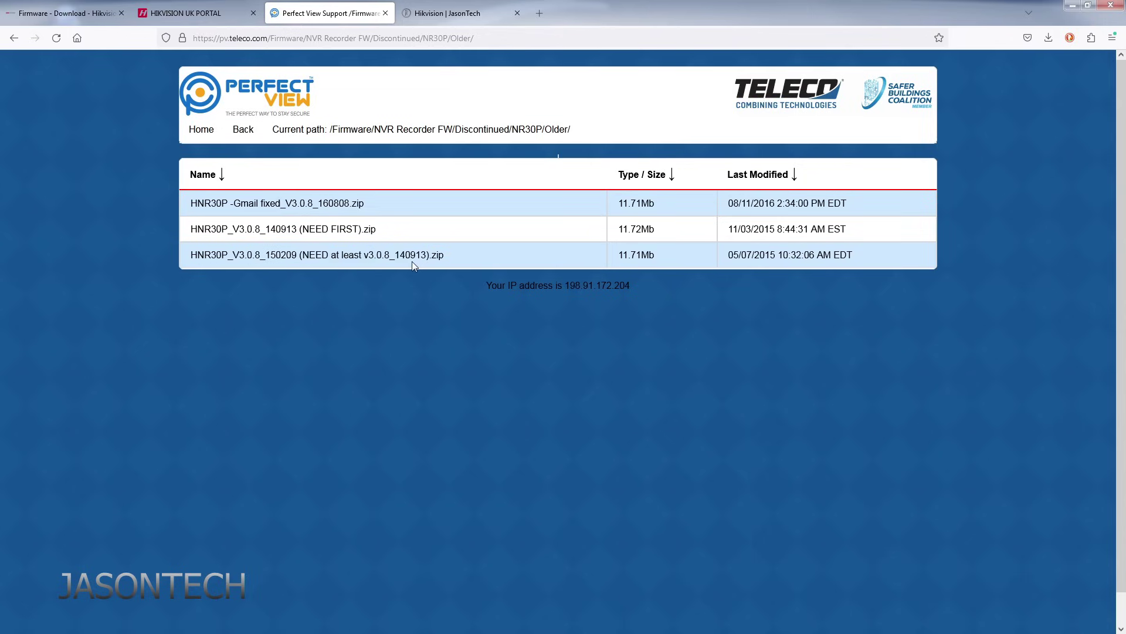
pyautogui.tripleClick(341, 262)
pyautogui.tripleClick(341, 262)
pyautogui.tripleClick(296, 262)
pyautogui.tripleClick(317, 236)
pyautogui.tripleClick(317, 236)
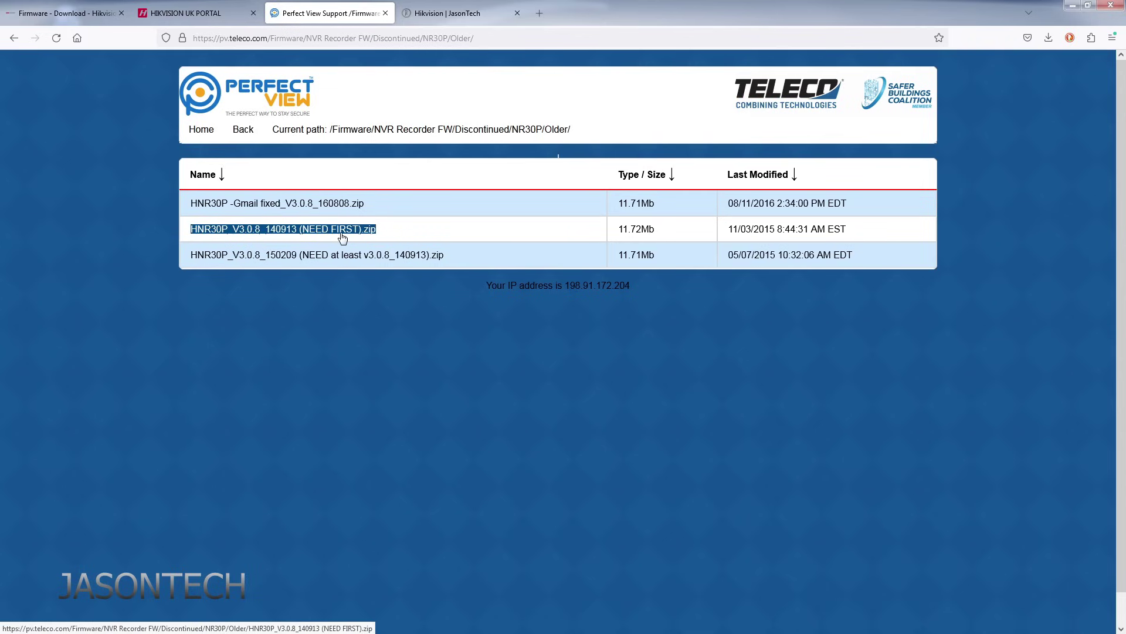
pyautogui.tripleClick(355, 262)
pyautogui.click(356, 262)
pyautogui.tripleClick(356, 262)
pyautogui.click(356, 262)
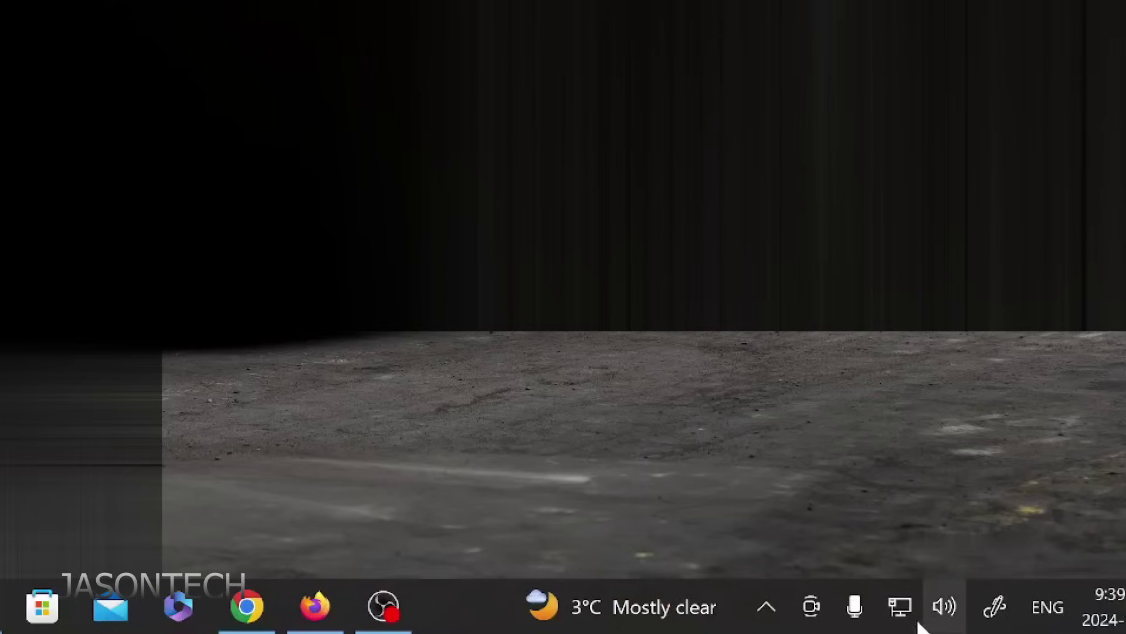
# - Reach the Network Connections adapter list via the taskbar network settings
pyautogui.rightClick(906, 621)
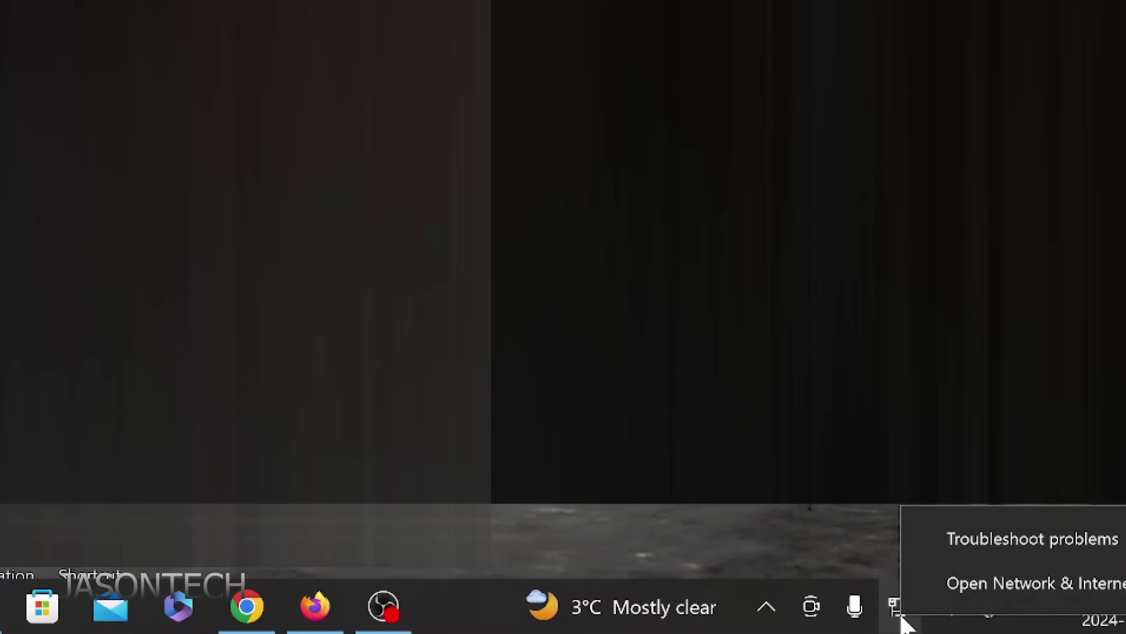
pyautogui.click(1049, 583)
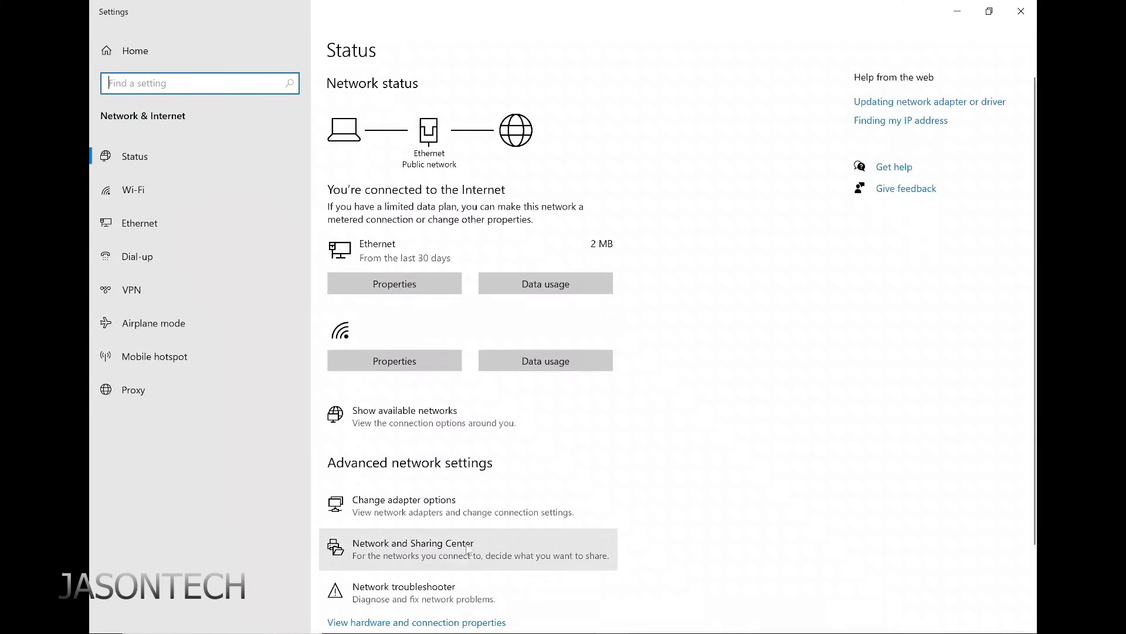
pyautogui.click(417, 512)
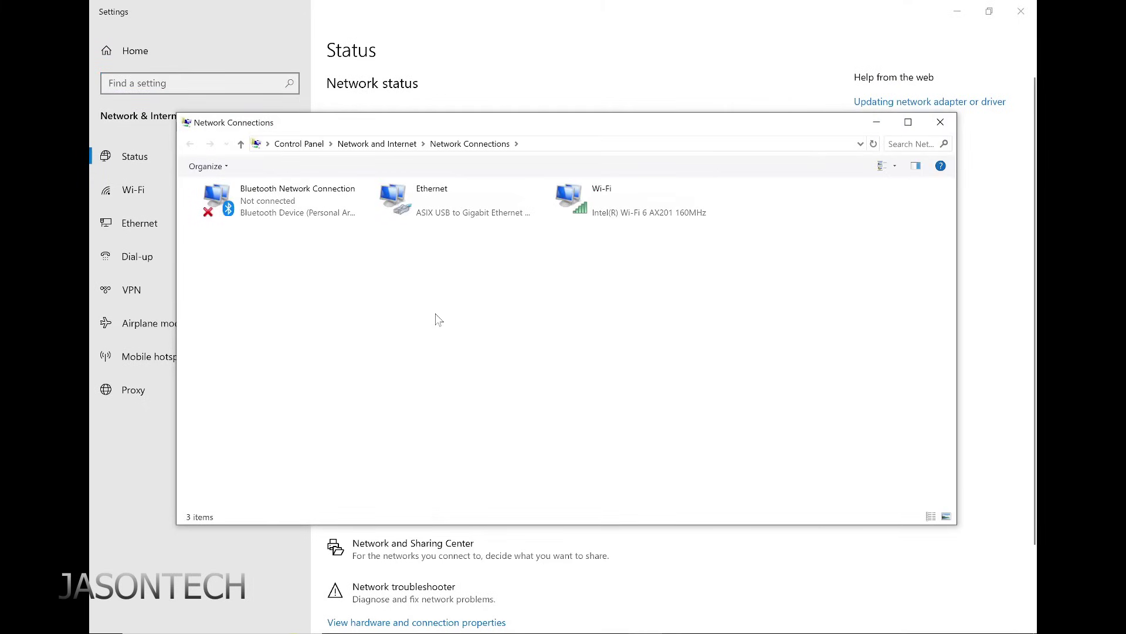
# - Open the Ethernet adapter's Internet Protocol Version 4 (TCP/IPv4) properties
pyautogui.rightClick(444, 216)
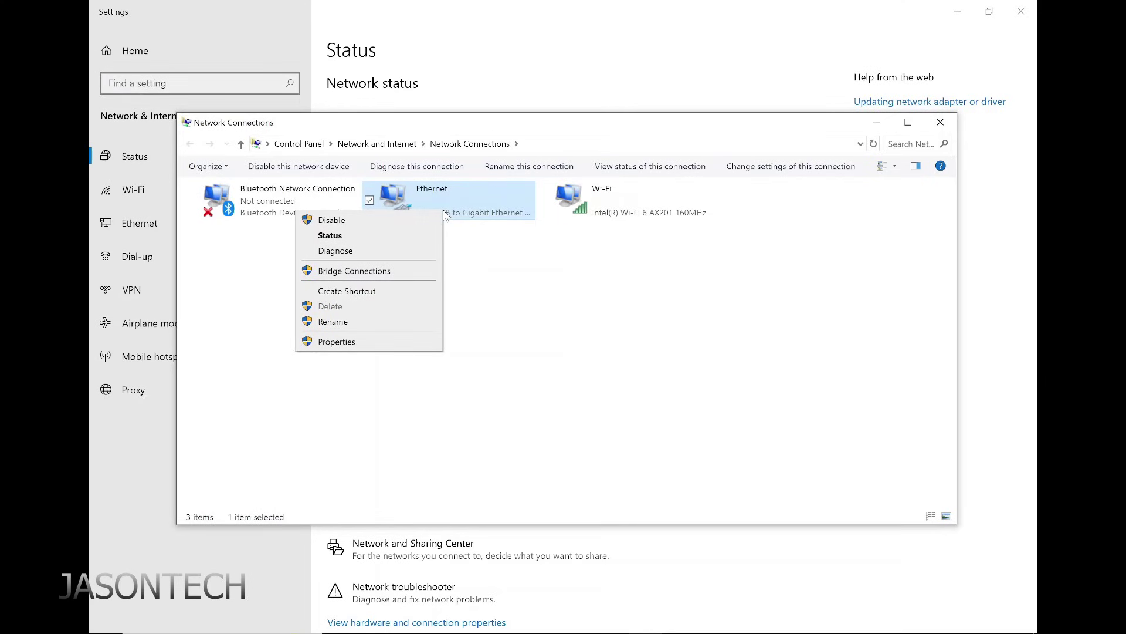
pyautogui.click(337, 342)
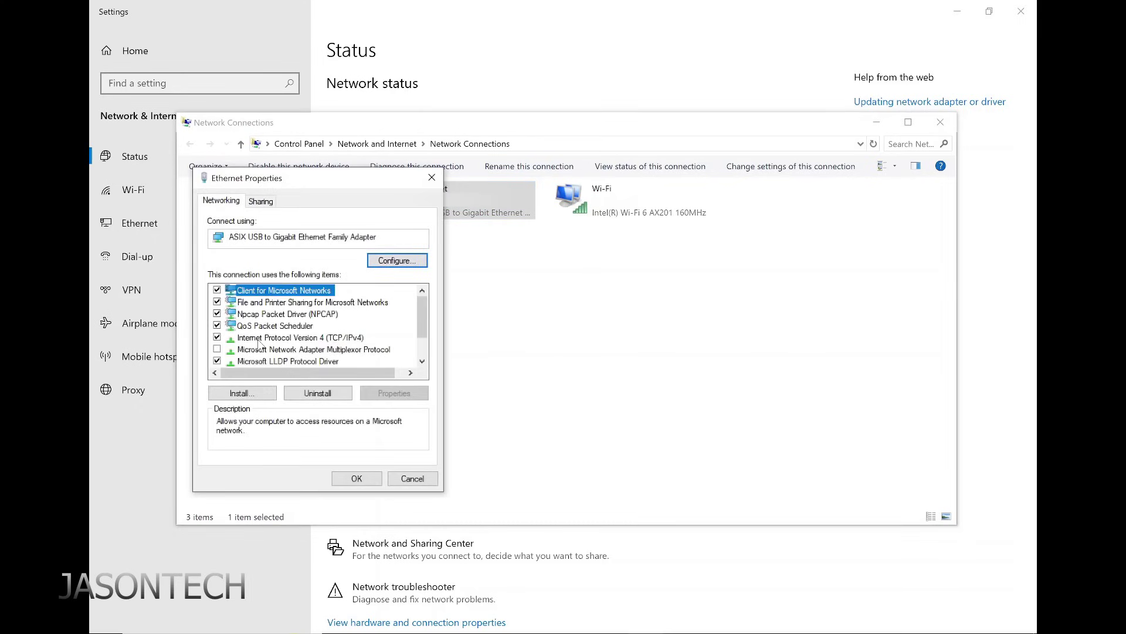
pyautogui.click(332, 339)
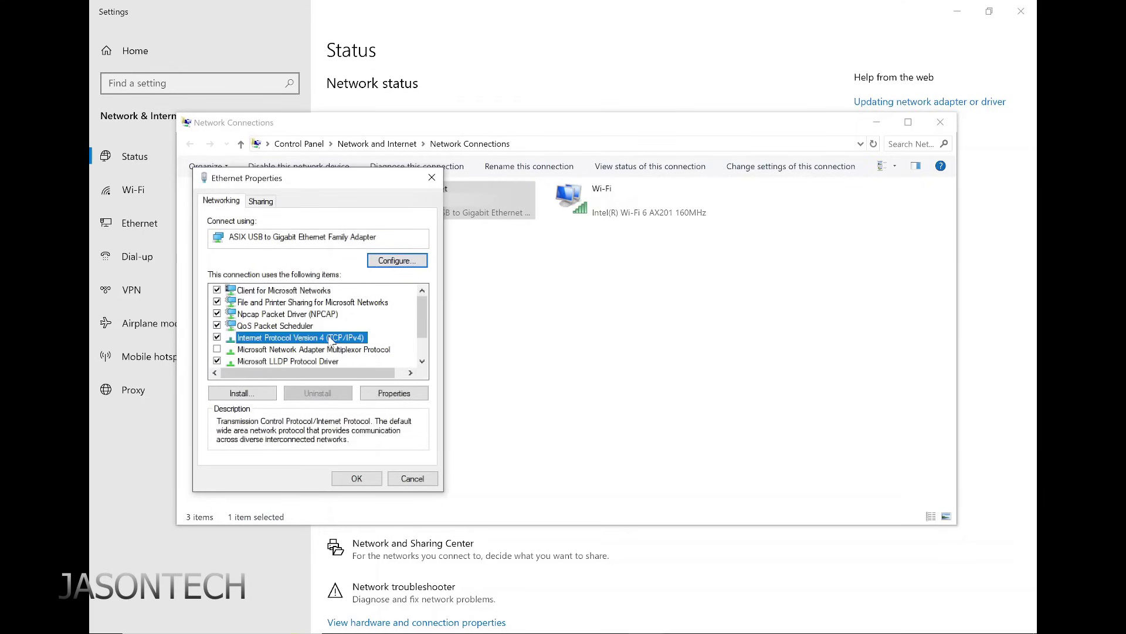
pyautogui.click(399, 398)
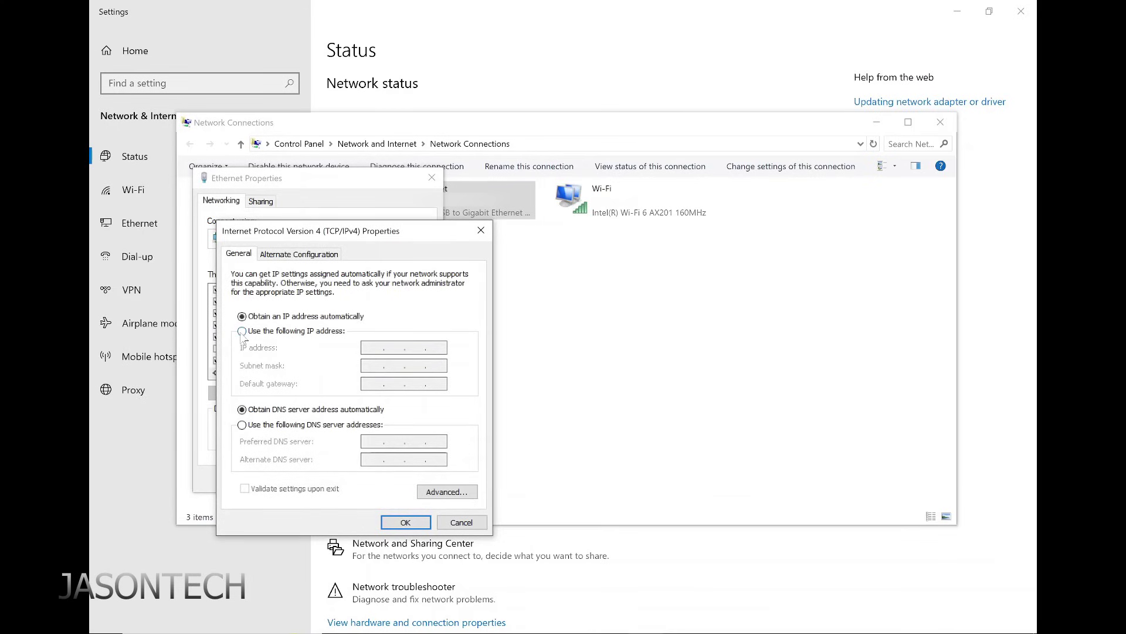
# - Give Ethernet the static IP 192.0.0.128 with mask 255.255.255.0 and apply it
pyautogui.click(242, 332)
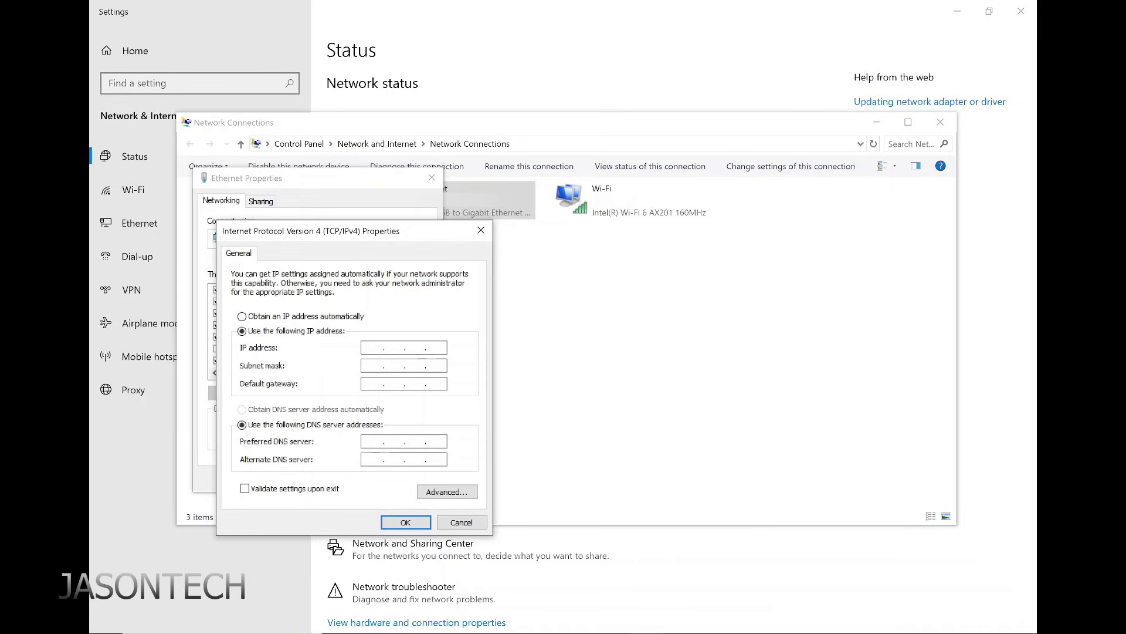
pyautogui.write('192.0.0.128')
pyautogui.press('Tab')
pyautogui.click(403, 522)
pyautogui.click(360, 476)
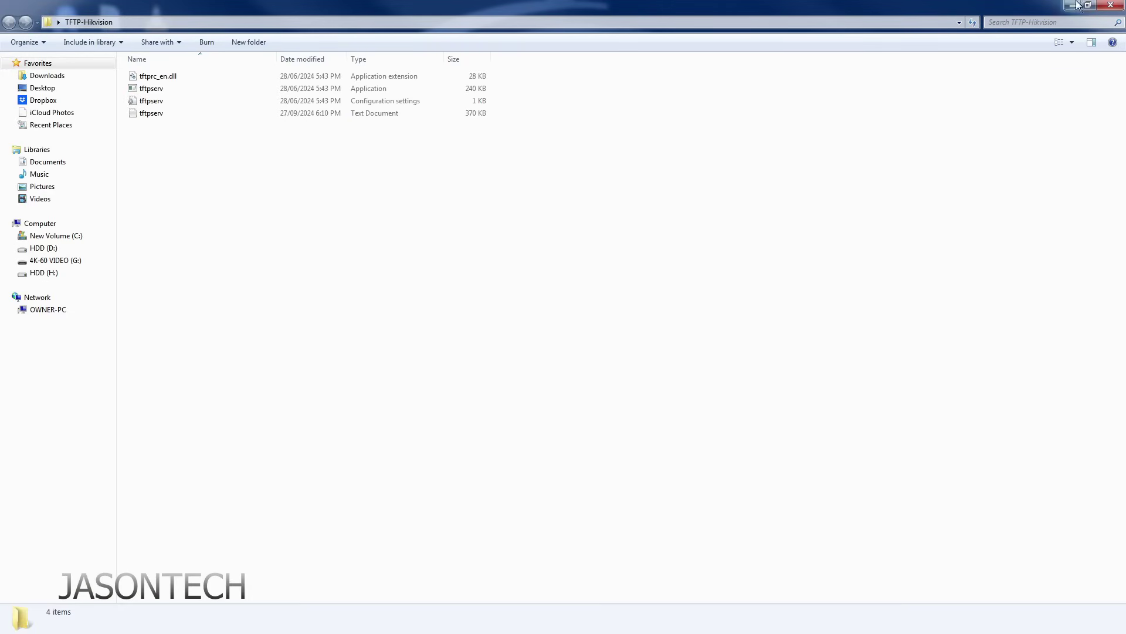
# - Drag the digicap firmware file from the desktop into the TFTP-Hikvision folder
pyautogui.doubleClick(351, 13)
pyautogui.moveTo(657, 10); pyautogui.dragTo(628, 9)
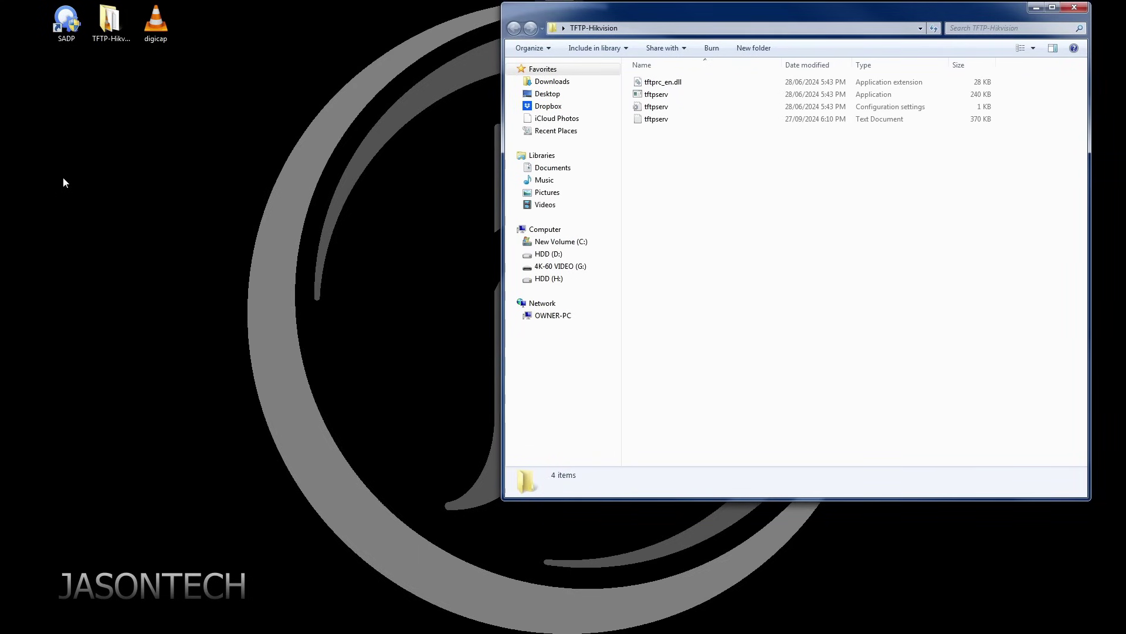
pyautogui.moveTo(153, 26); pyautogui.dragTo(697, 249)
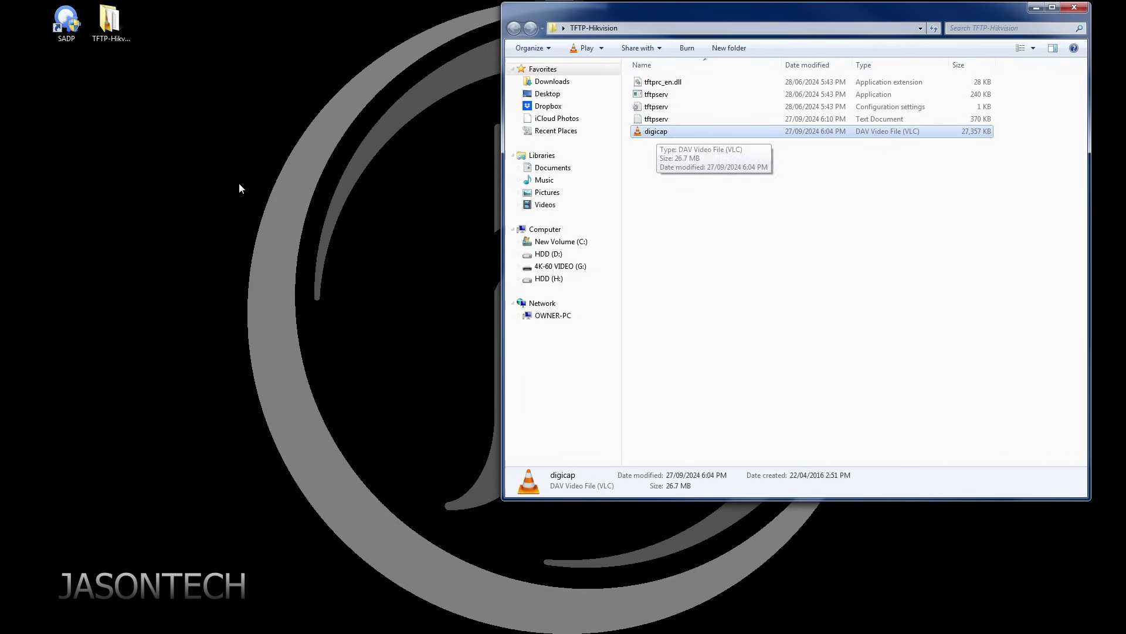
pyautogui.click(712, 389)
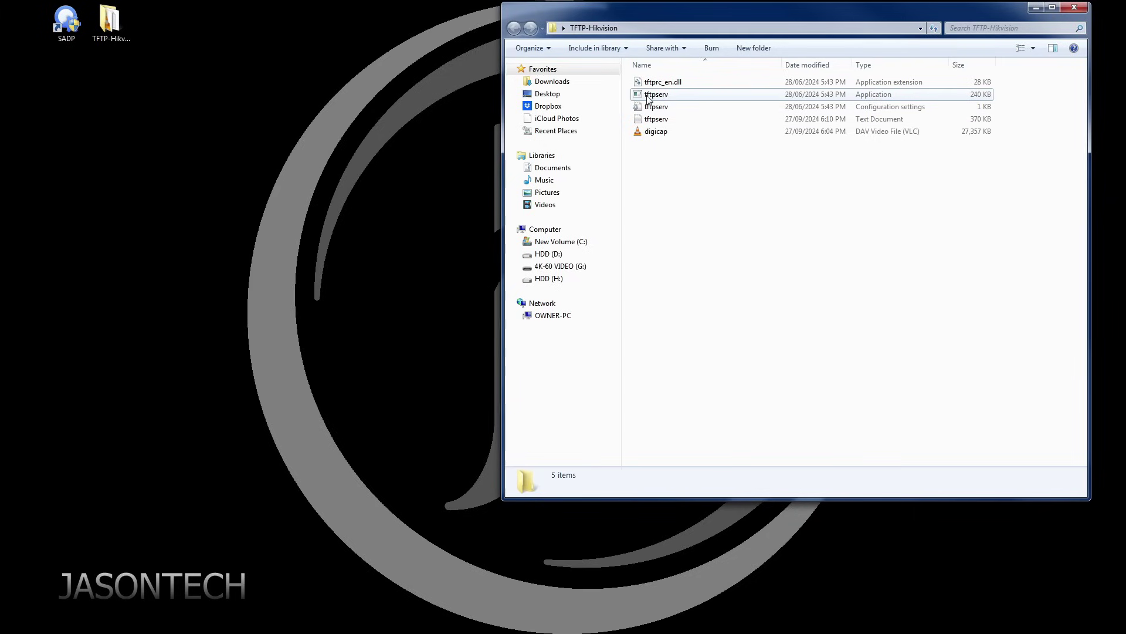
# - Run tftpserv as administrator and move its window to the right, over the Explorer window
pyautogui.rightClick(649, 94)
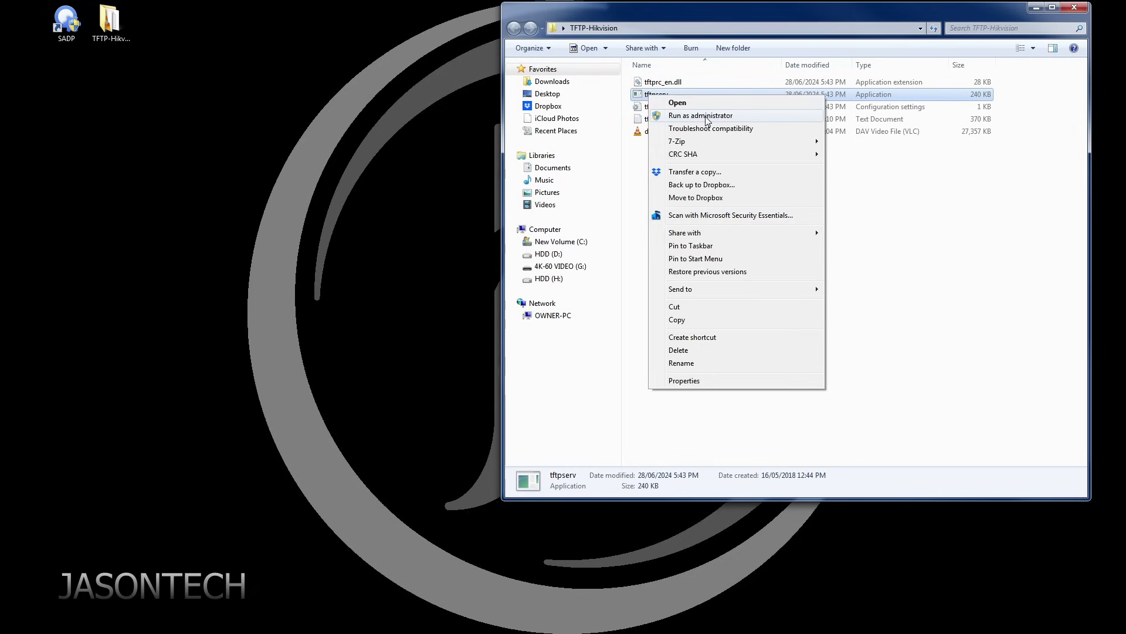
pyautogui.click(706, 116)
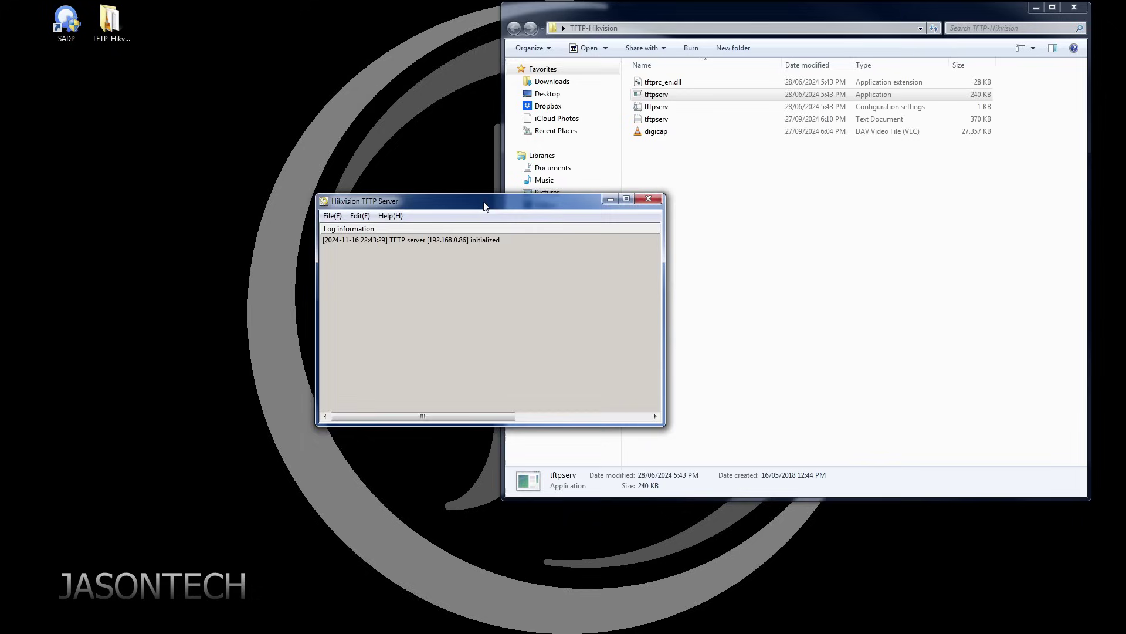
pyautogui.moveTo(484, 205); pyautogui.dragTo(697, 239)
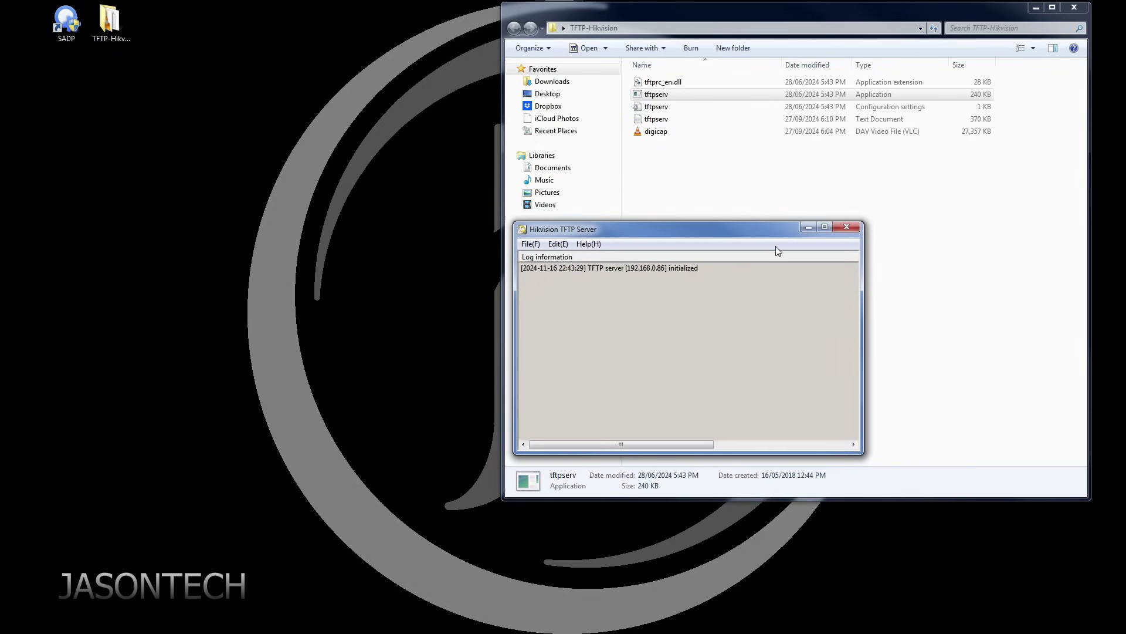
pyautogui.moveTo(691, 235); pyautogui.dragTo(854, 220)
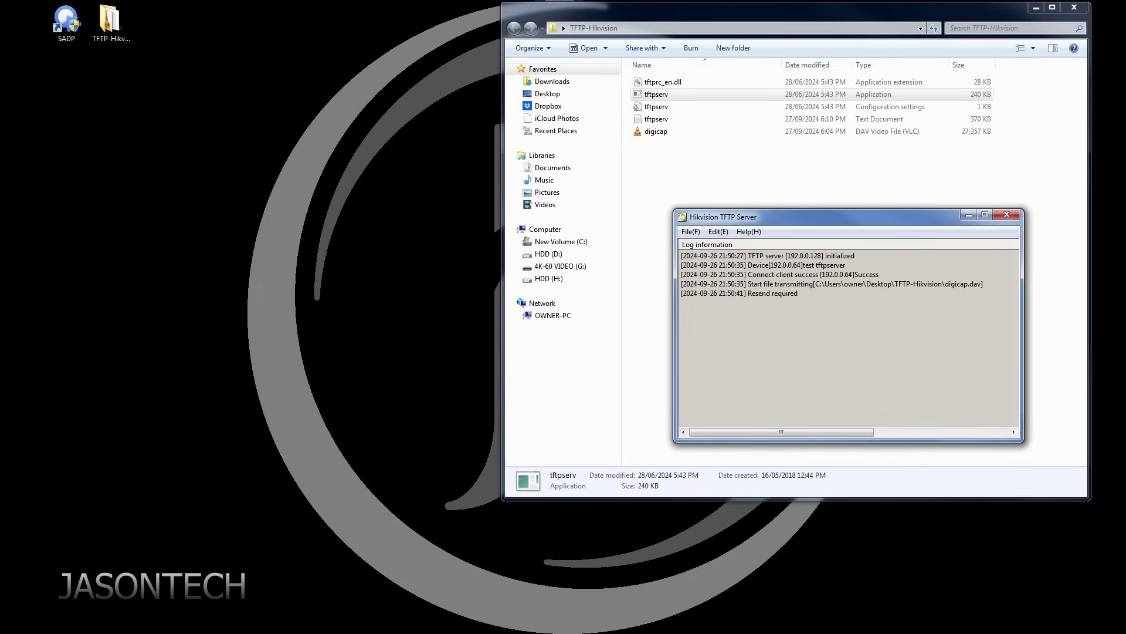
# - Maximize the Hikvision TFTP Server window to follow the digicap.dav transfer to completion
pyautogui.click(985, 216)
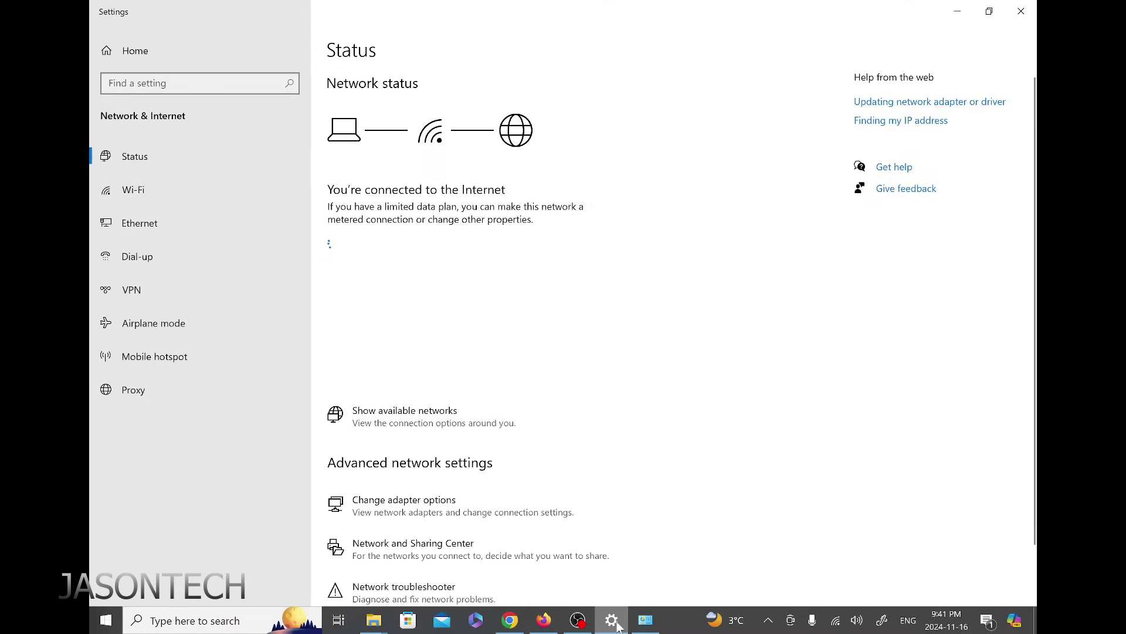
# - Set the Ethernet adapter's IPv4 back to obtaining IP and DNS automatically and close its dialogs
pyautogui.click(646, 622)
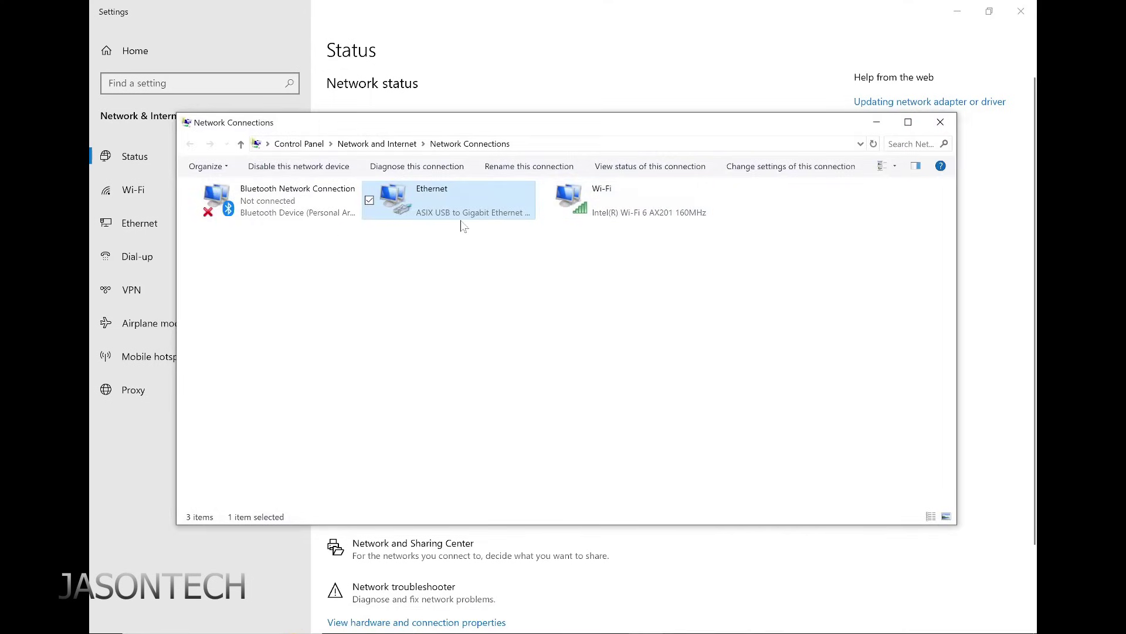
pyautogui.rightClick(475, 220)
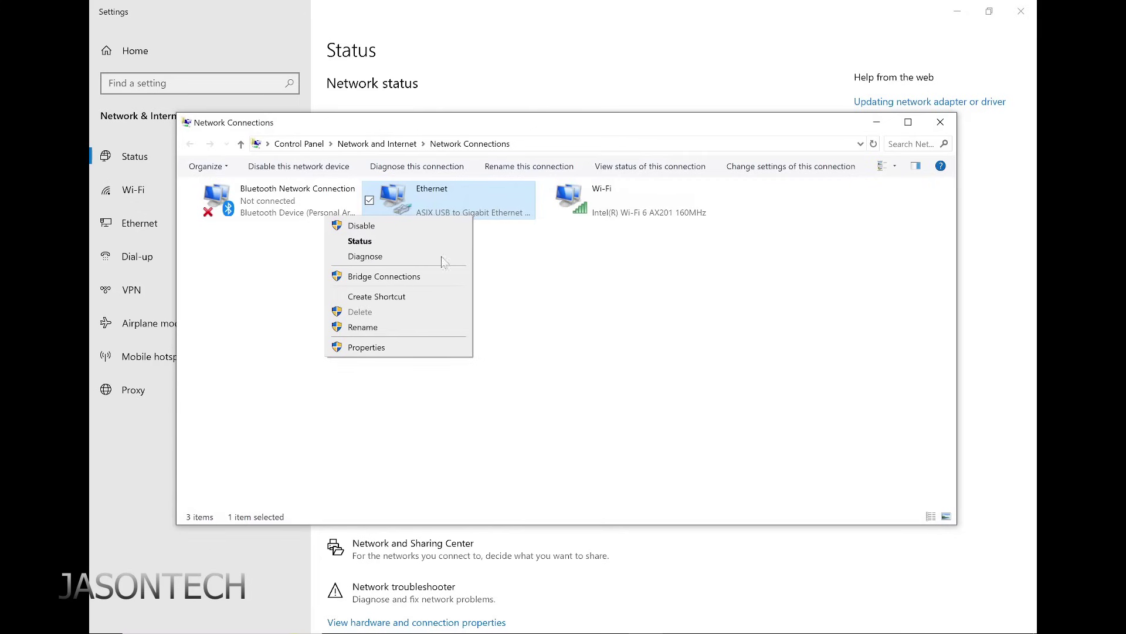
pyautogui.click(367, 347)
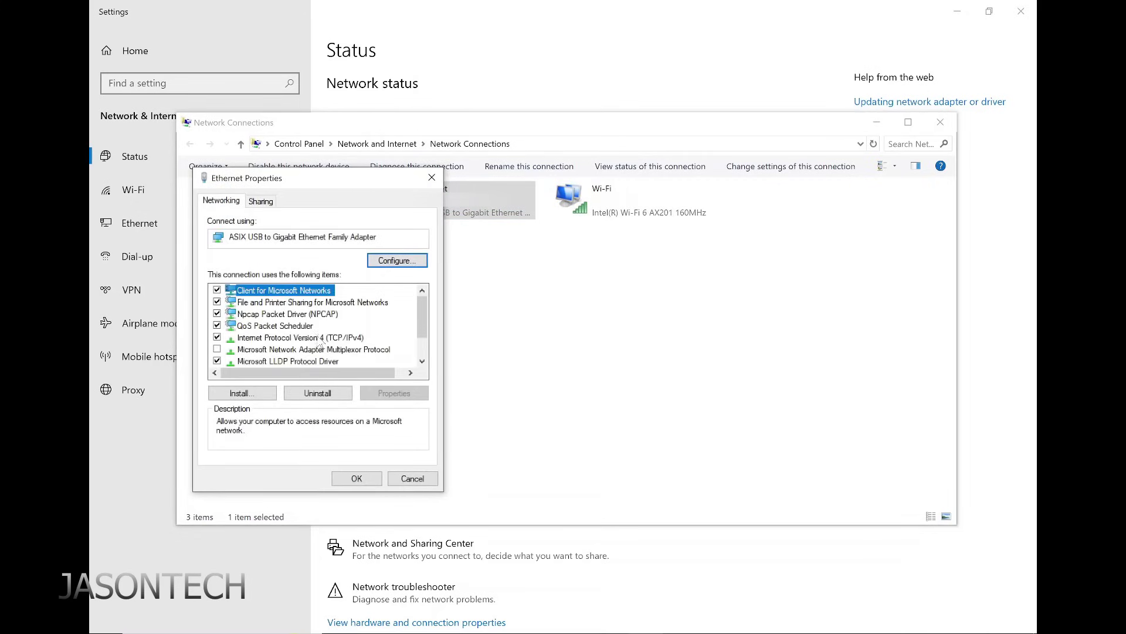
pyautogui.click(319, 339)
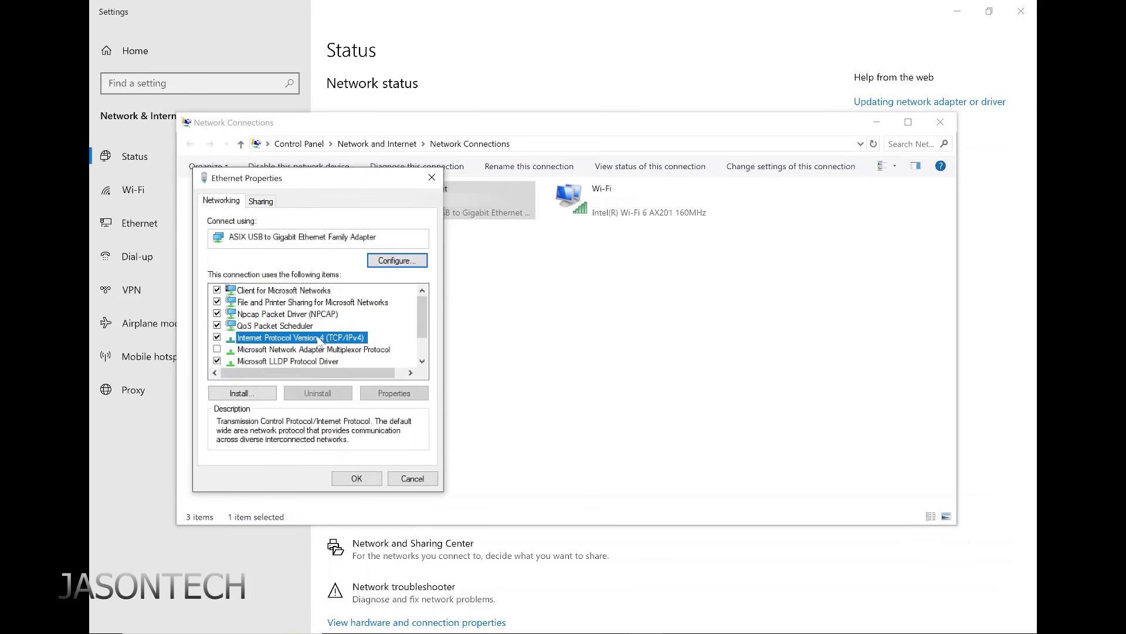
pyautogui.click(394, 394)
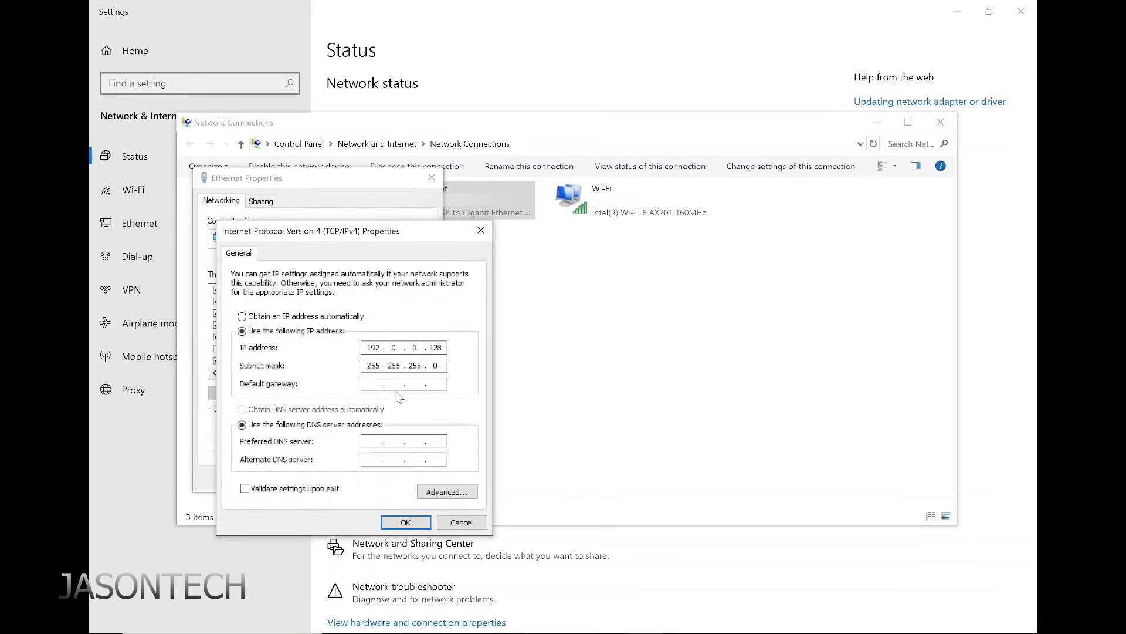
pyautogui.click(242, 316)
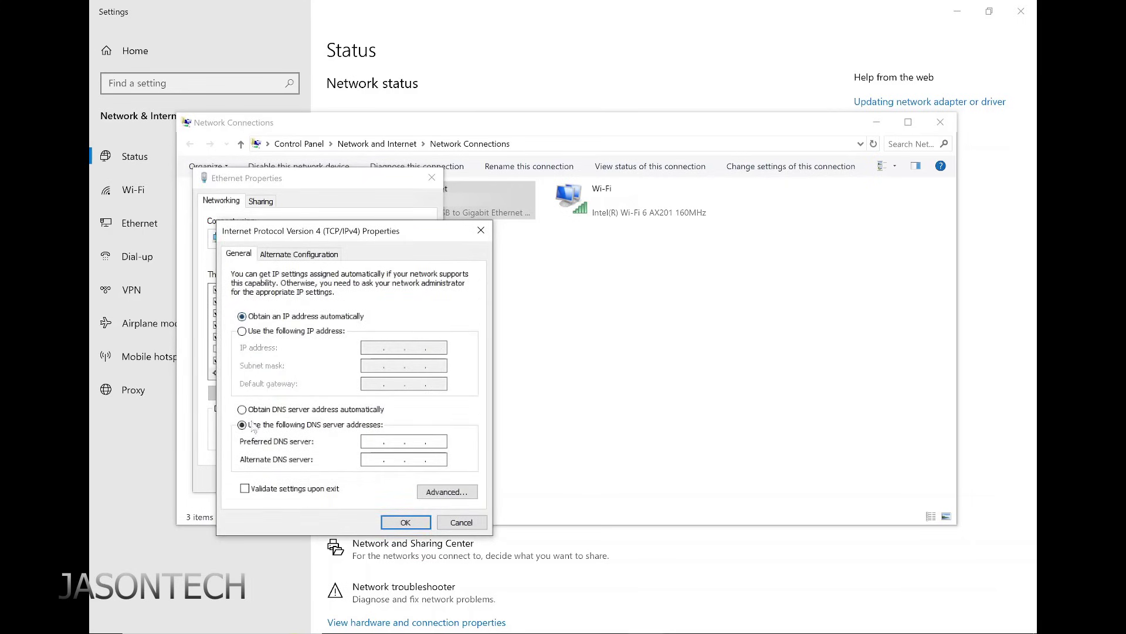
pyautogui.click(246, 411)
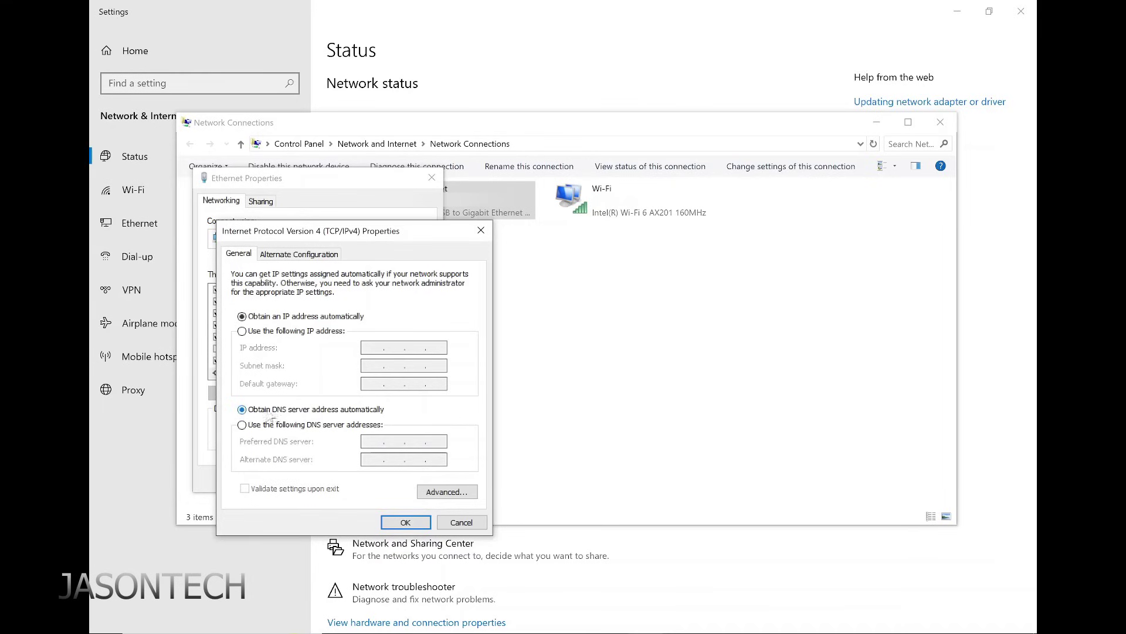
pyautogui.click(403, 521)
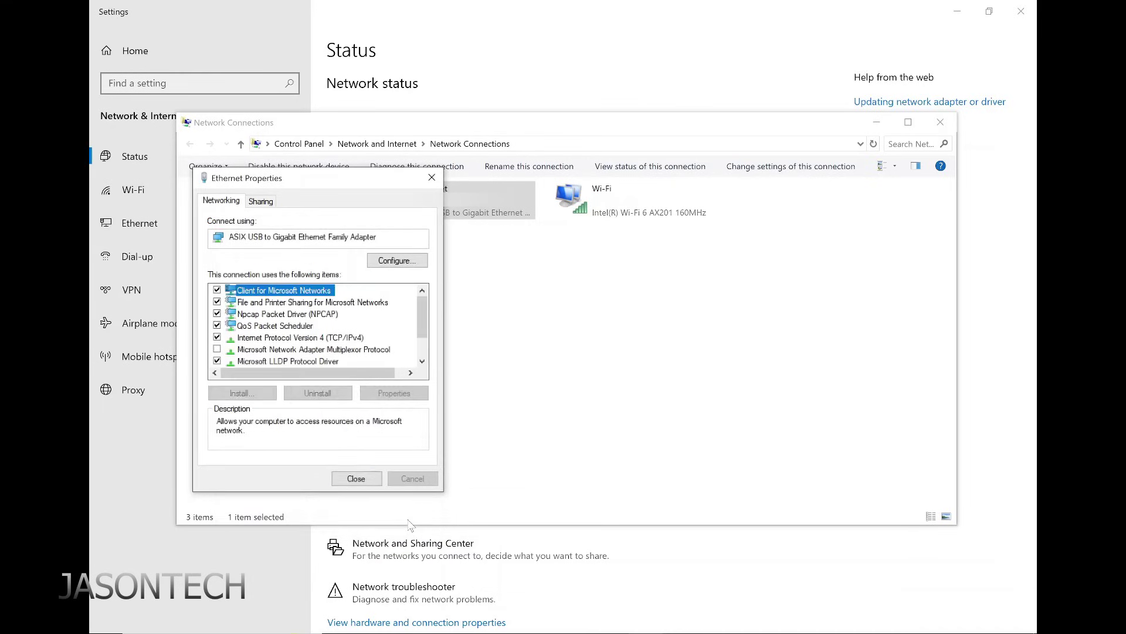
pyautogui.click(356, 479)
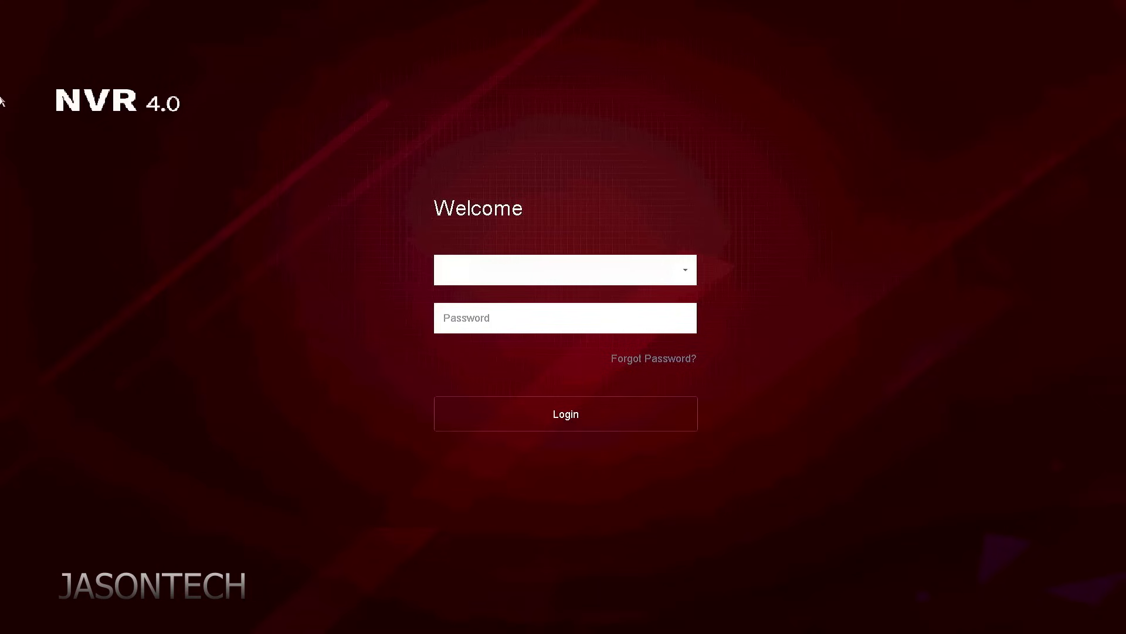